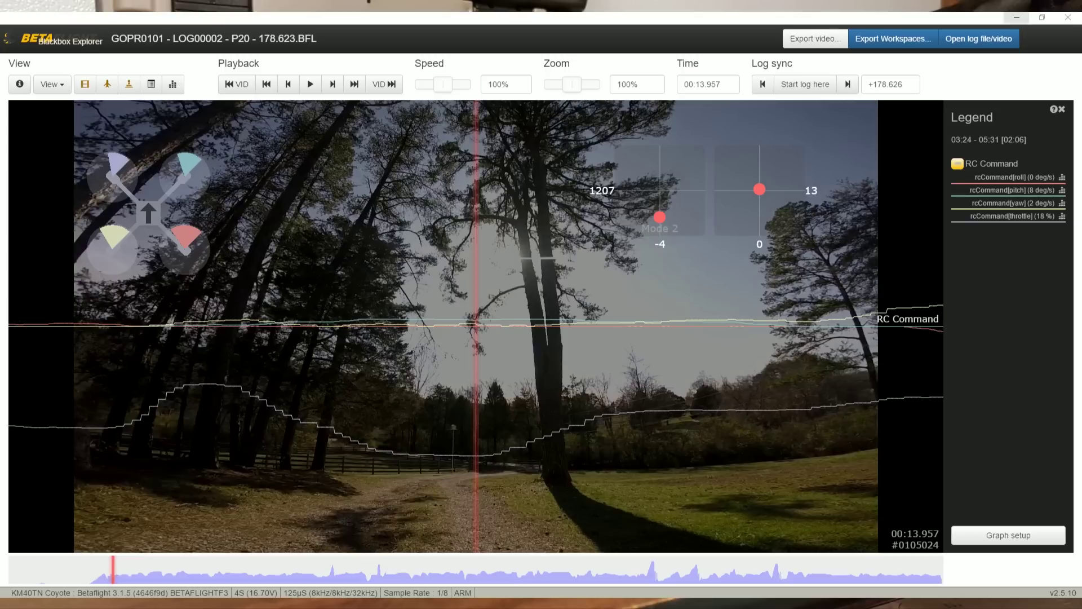
Show the log header to check the ROLL and PITCH derivative values, then close it
{"action": "left_click", "coordinate": [54, 90]}
{"action": "left_click", "coordinate": [53, 110]}
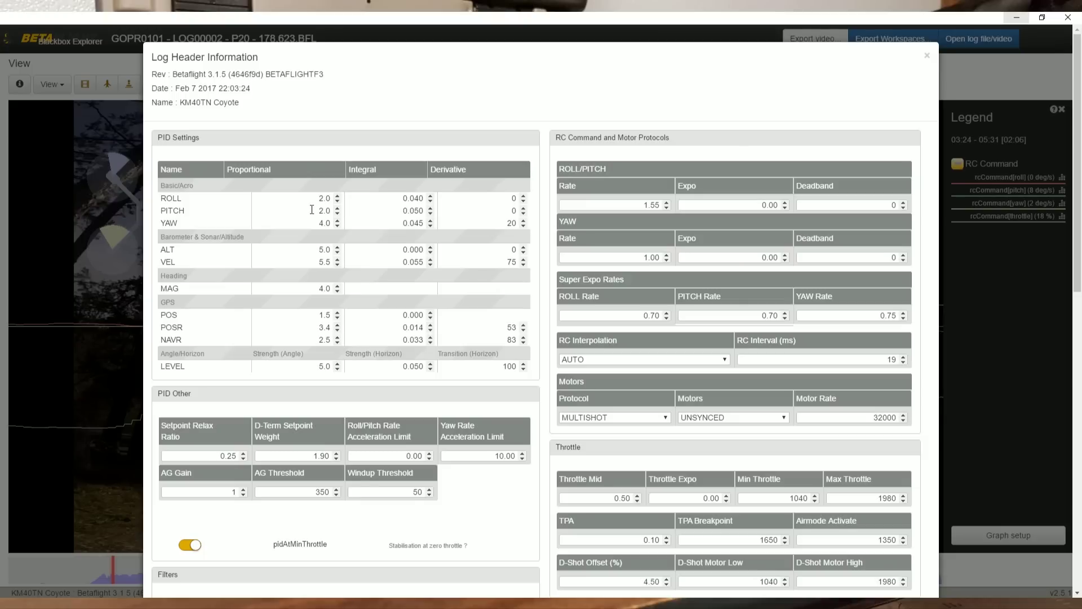
{"action": "left_click", "coordinate": [489, 198]}
{"action": "left_click", "coordinate": [503, 217]}
{"action": "left_click", "coordinate": [927, 56]}
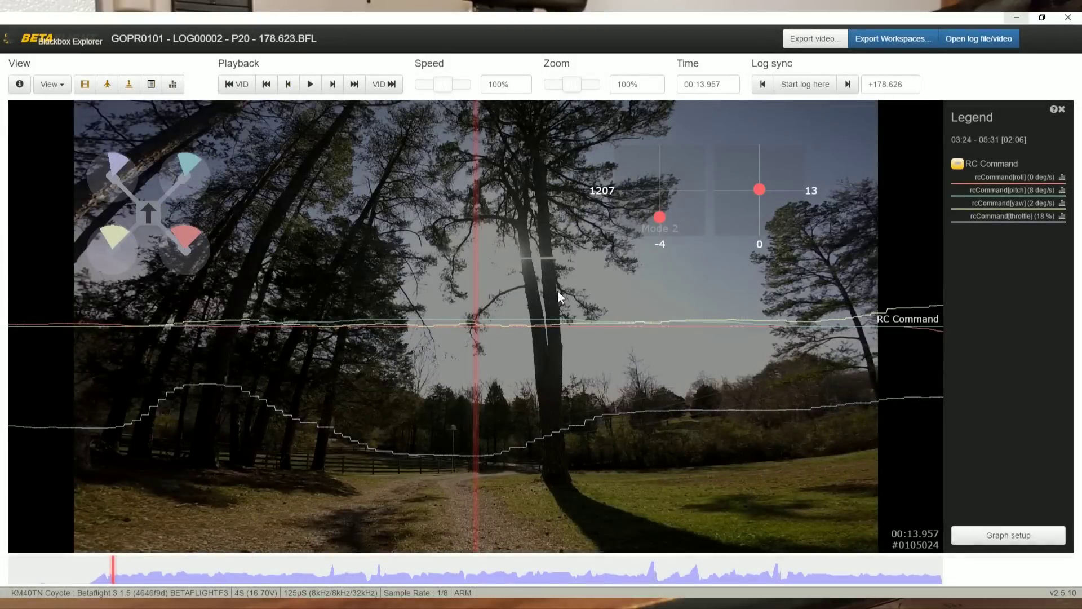
Play and pause, rewind the log to 00:20.192, then replay and pause near 00:22.557
{"action": "left_click", "coordinate": [309, 85]}
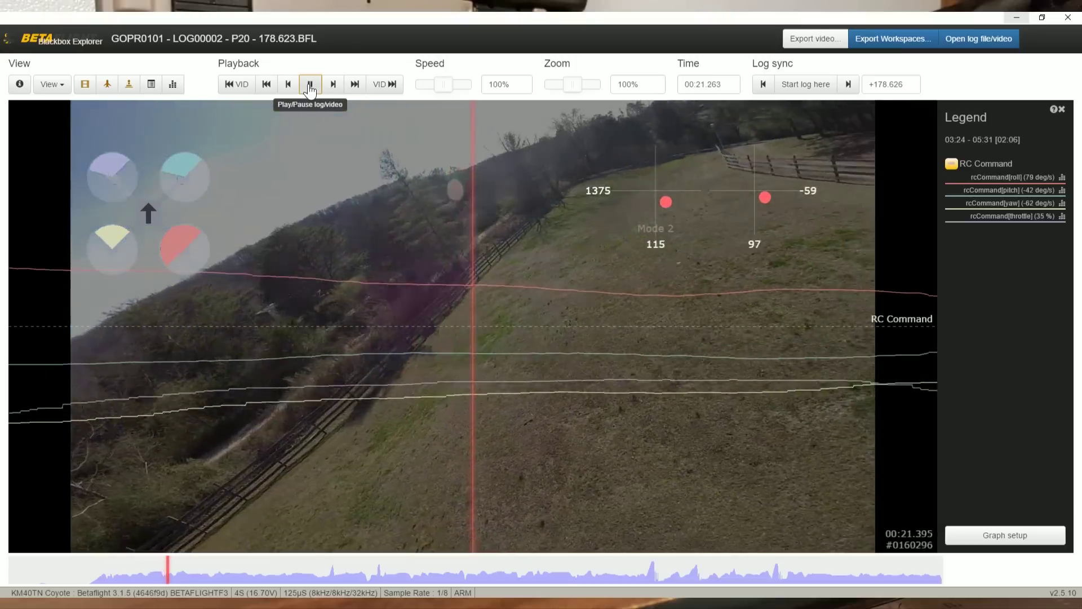
{"action": "left_click", "coordinate": [310, 85]}
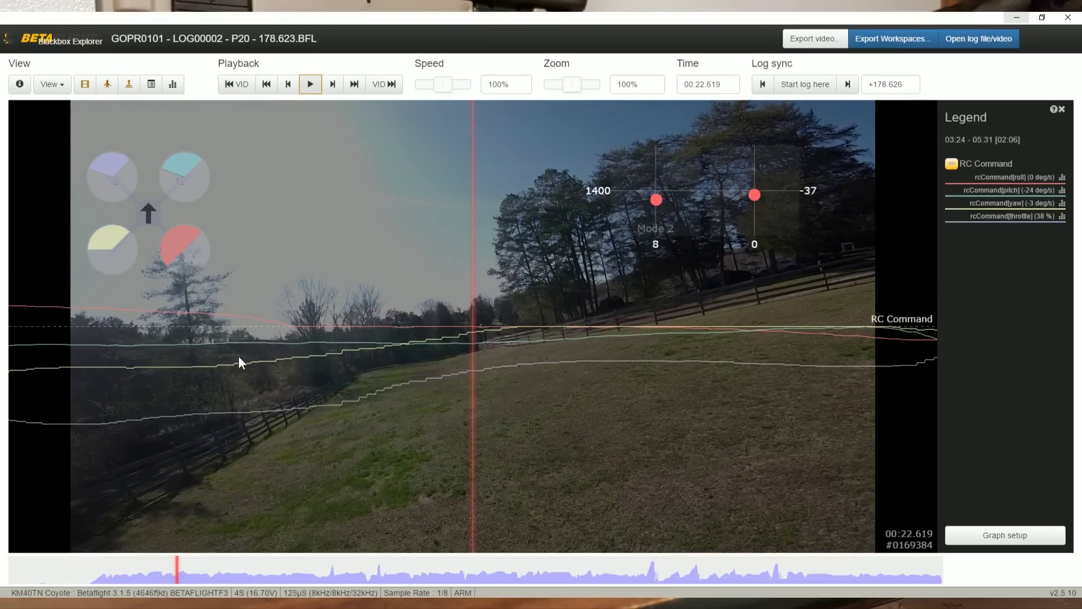
{"action": "left_click_drag", "start_coordinate": [261, 399], "coordinate": [911, 366]}
{"action": "left_click_drag", "start_coordinate": [169, 435], "coordinate": [488, 431]}
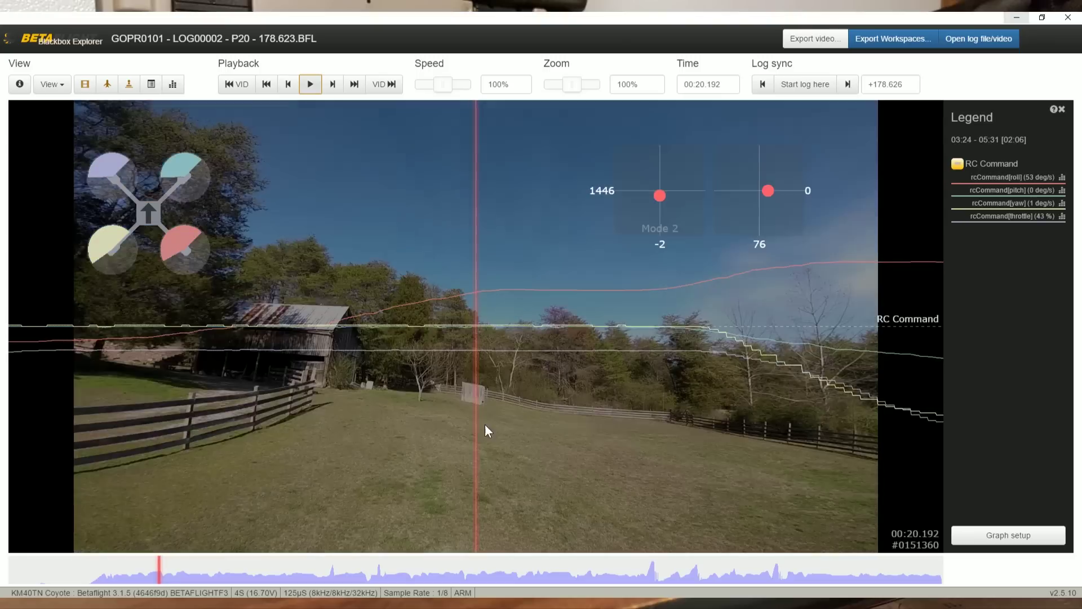
{"action": "left_click", "coordinate": [310, 87]}
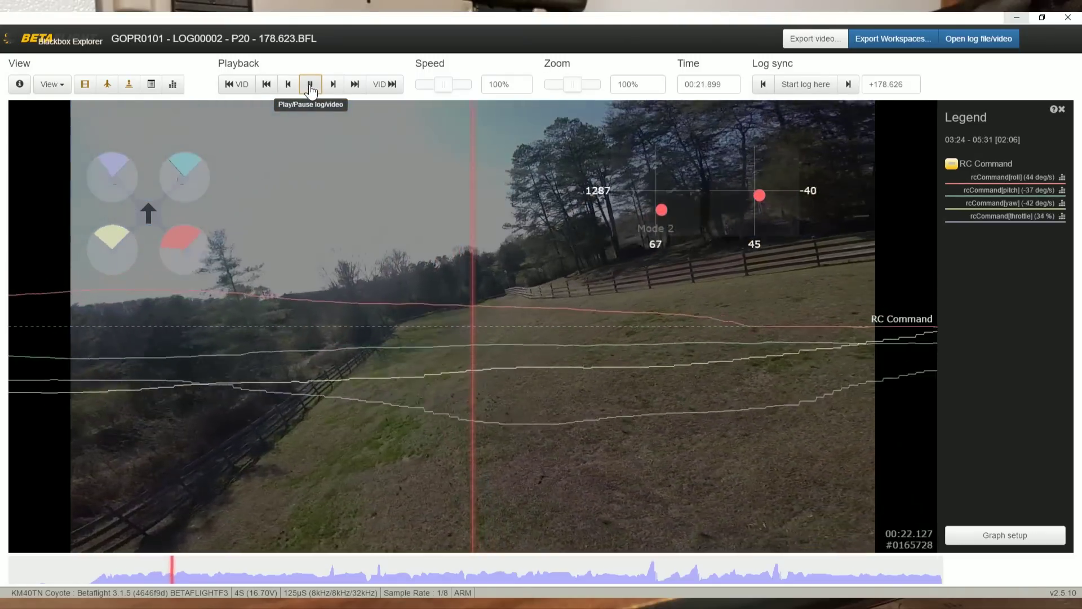
{"action": "left_click", "coordinate": [311, 88]}
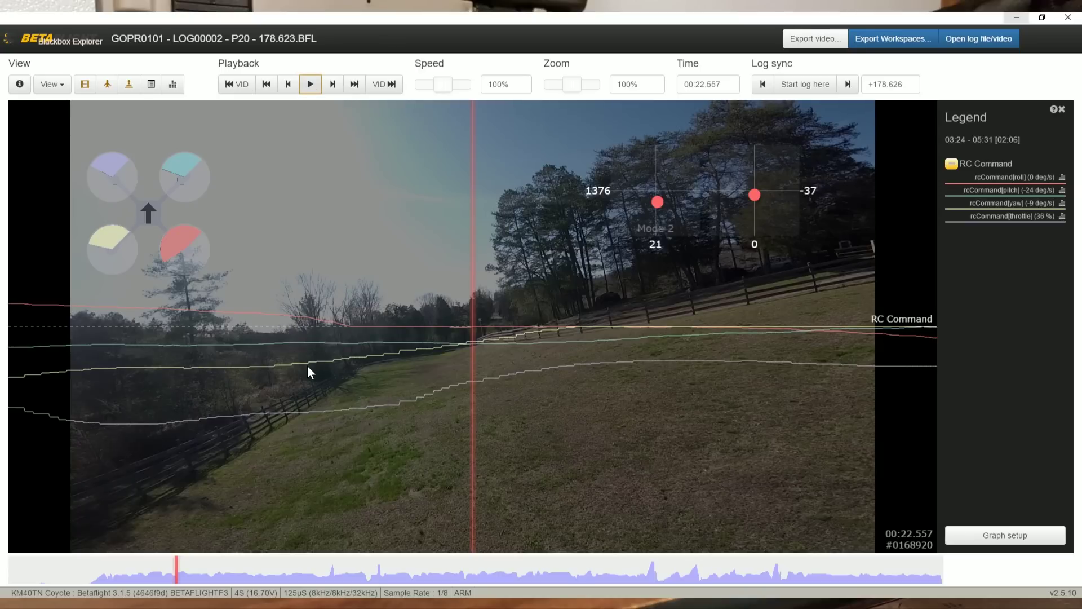
Remove the RC Command graph and add a new custom graph in graph setup
{"action": "left_click", "coordinate": [966, 536]}
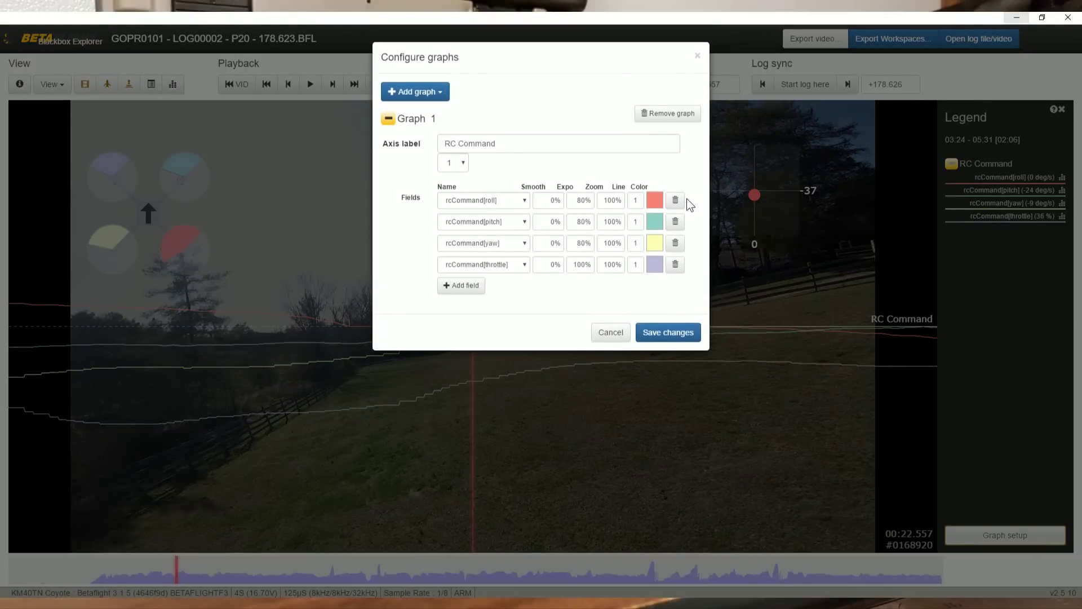
{"action": "left_click", "coordinate": [666, 113]}
{"action": "left_click", "coordinate": [407, 96]}
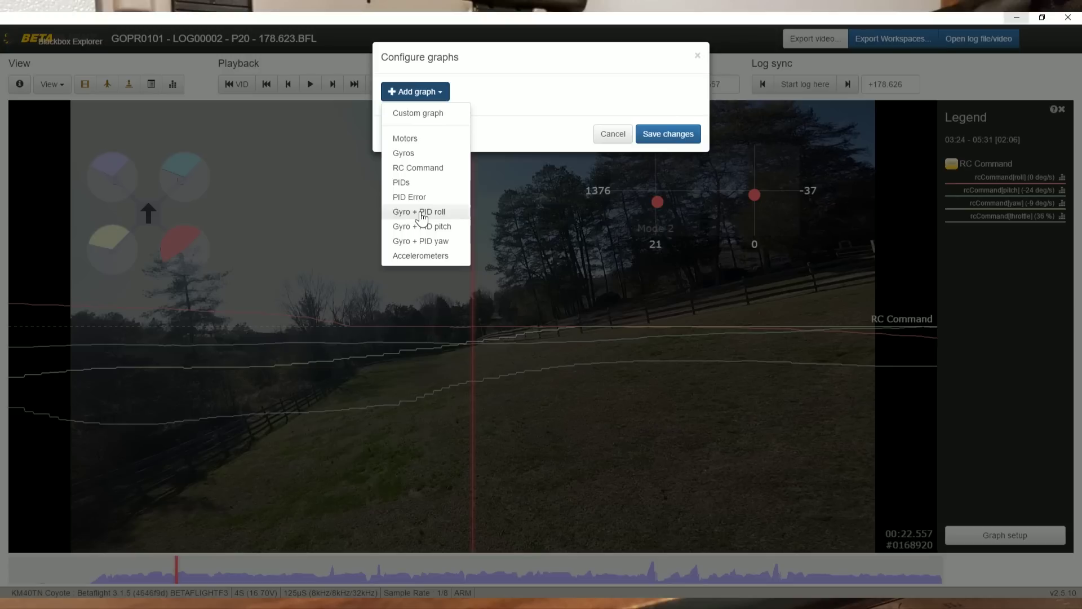
{"action": "left_click", "coordinate": [421, 115]}
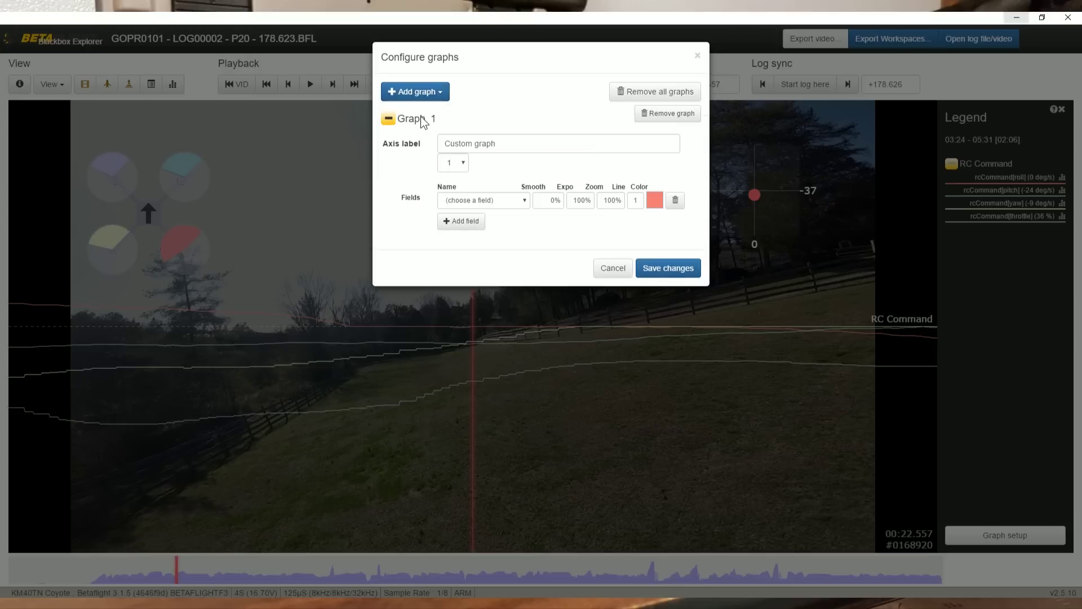
Plot rcCommand[roll], gyro[roll] and PID_P[roll] in the custom graph and save
{"action": "left_click", "coordinate": [461, 202]}
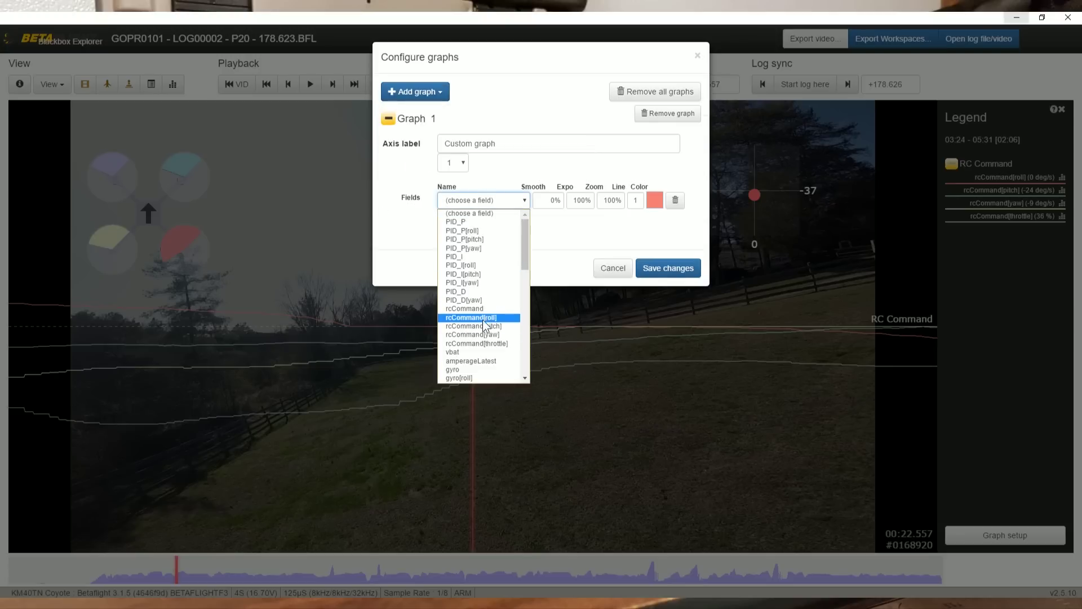
{"action": "left_click", "coordinate": [483, 318]}
{"action": "left_click", "coordinate": [465, 225]}
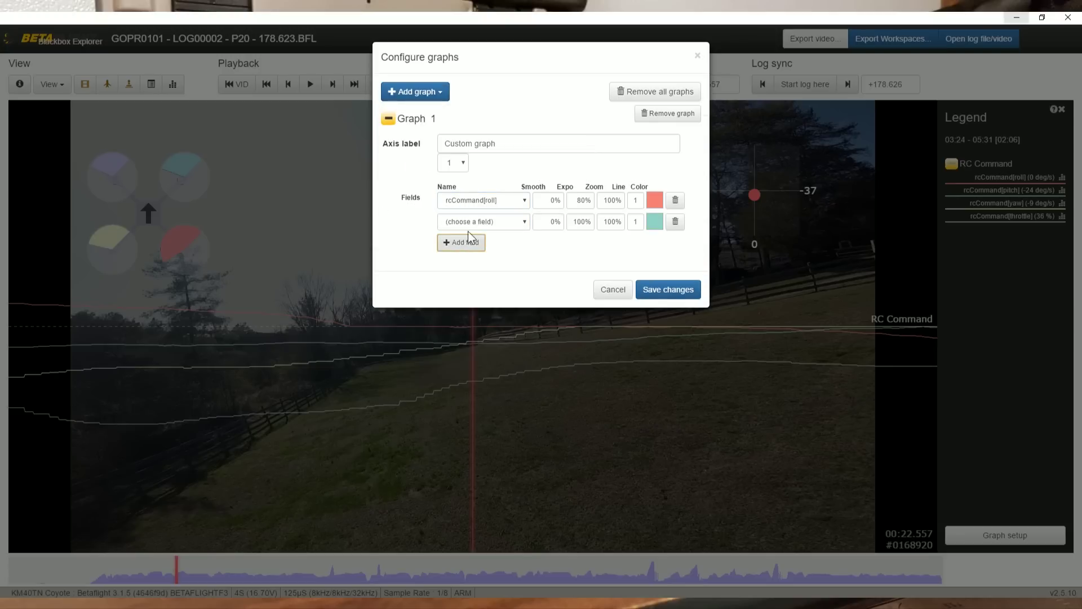
{"action": "left_click", "coordinate": [472, 221]}
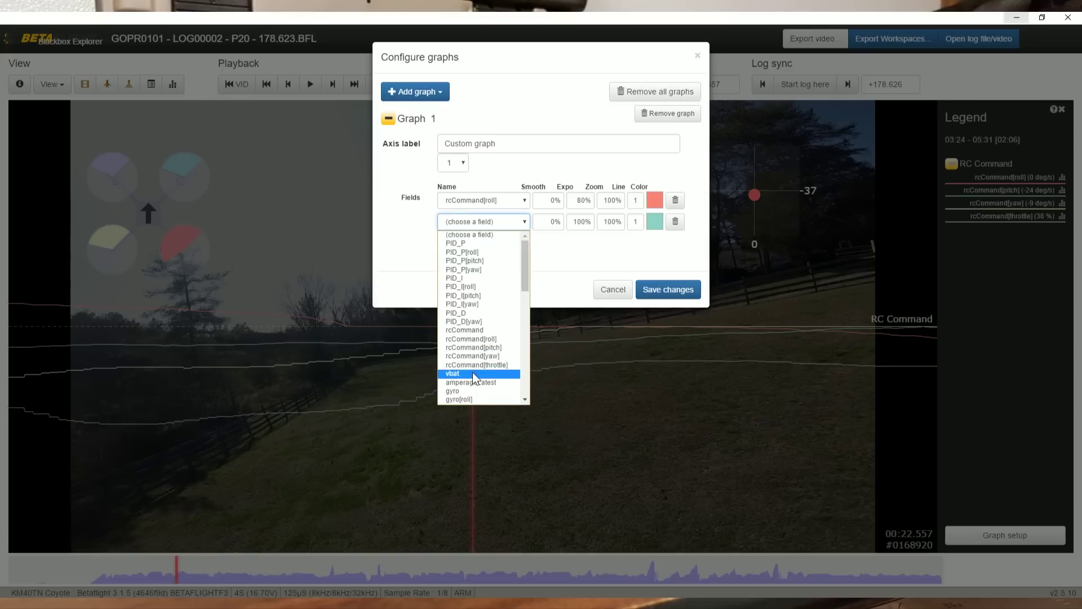
{"action": "left_click", "coordinate": [470, 399]}
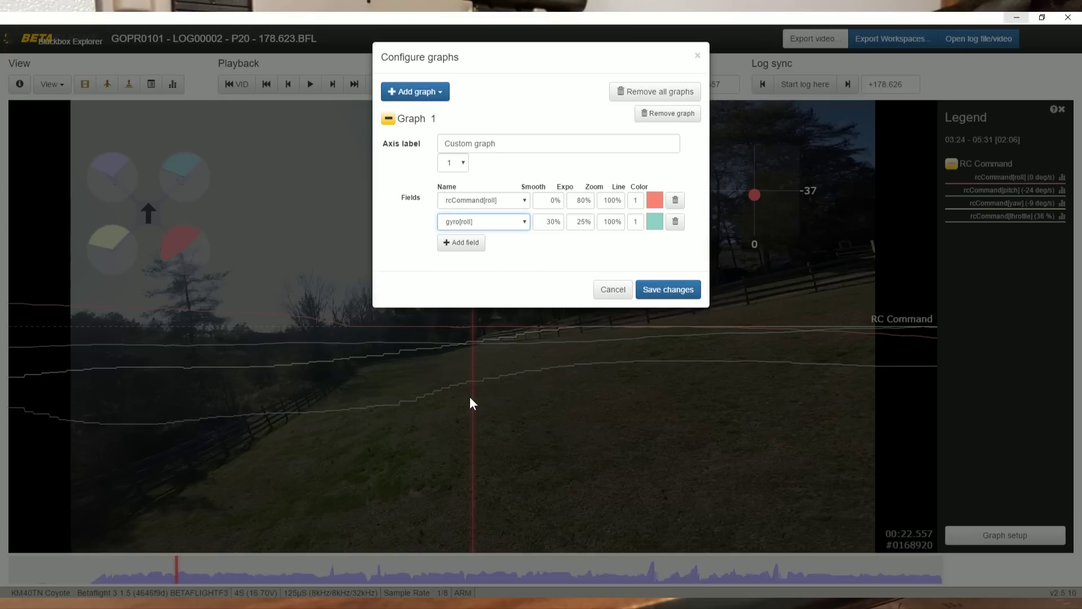
{"action": "left_click", "coordinate": [461, 243]}
{"action": "left_click", "coordinate": [461, 242]}
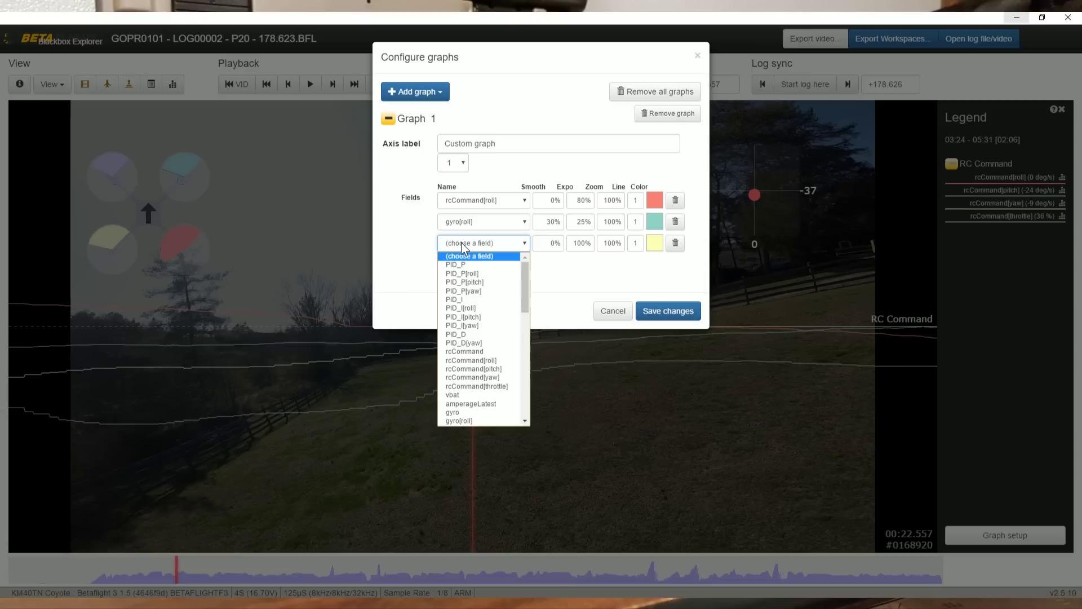
{"action": "left_click", "coordinate": [484, 274]}
{"action": "left_click", "coordinate": [659, 315]}
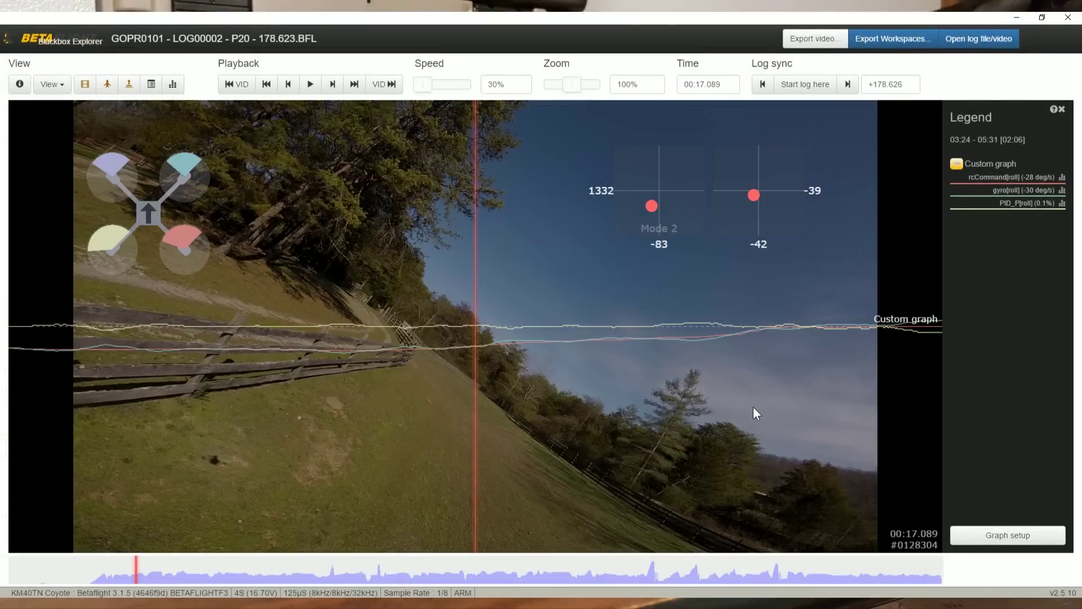
Seek to about 00:17.6, play and pause at 00:19.931, then resume playback
{"action": "left_click_drag", "start_coordinate": [753, 407], "coordinate": [387, 387]}
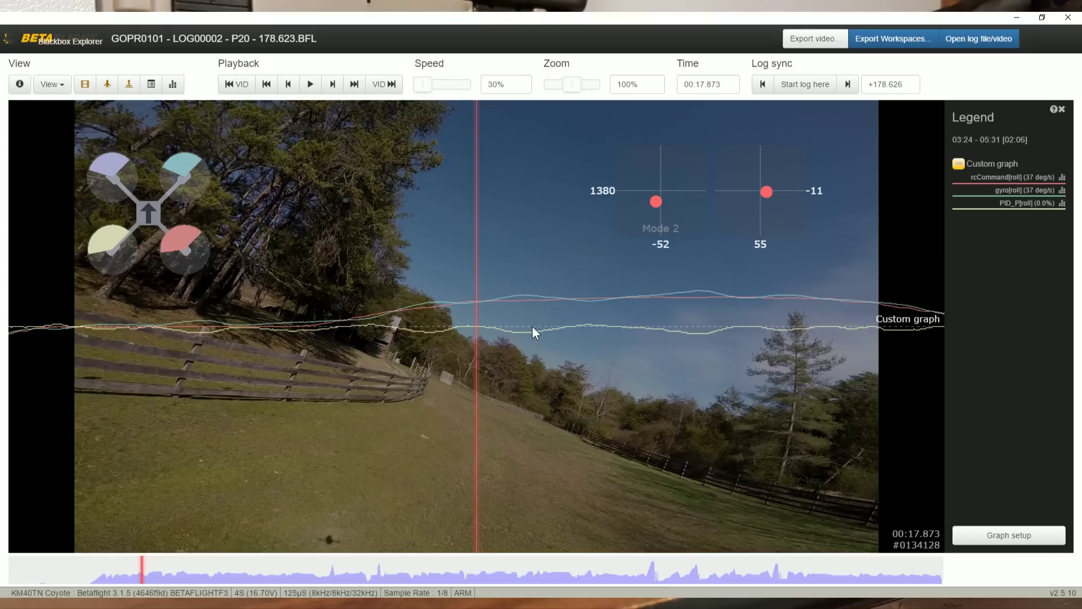
{"action": "key", "text": "space"}
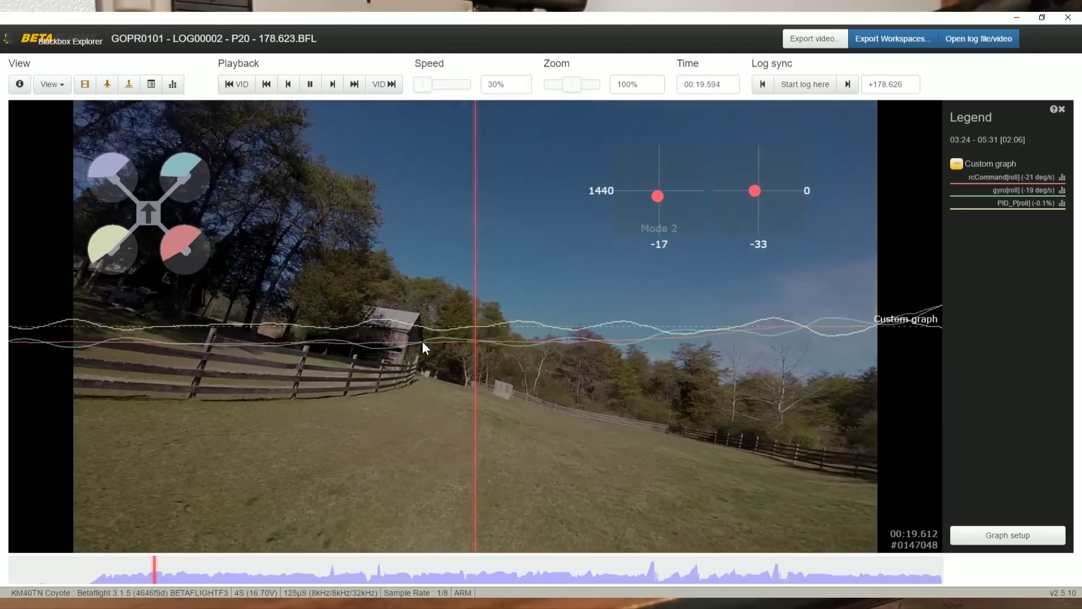
{"action": "key", "text": "space"}
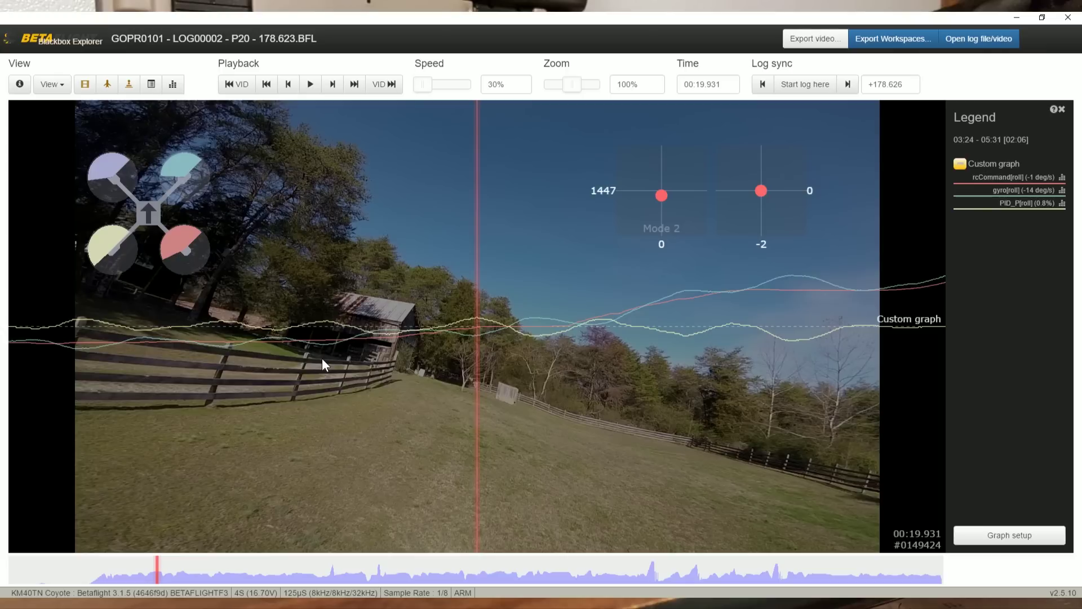
{"action": "key", "text": "space"}
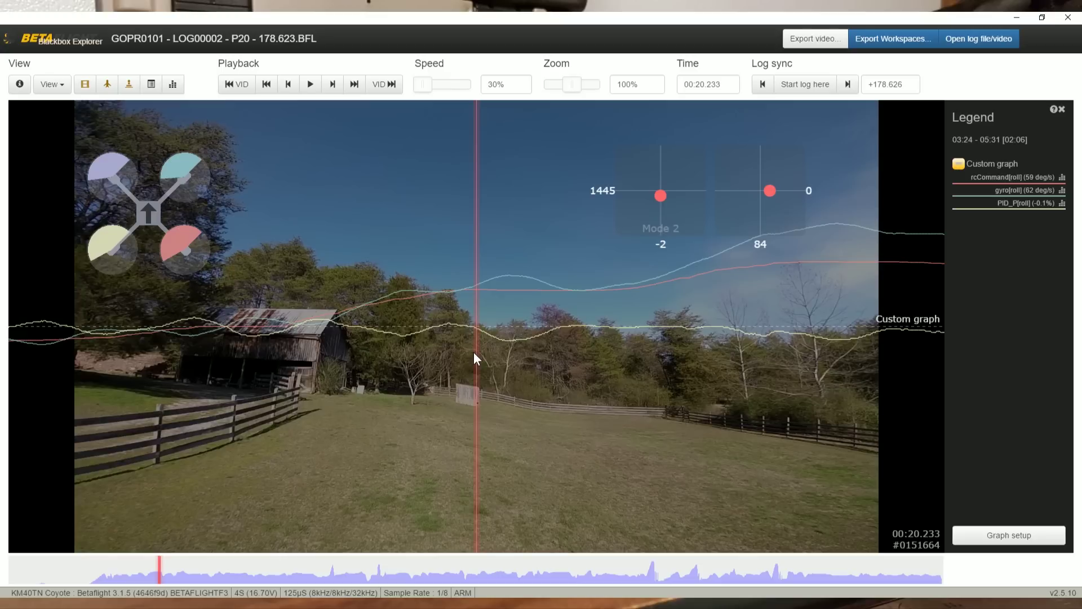
Nudge the log forward to 00:20.6 and play through the roll, pausing at 00:21.590
{"action": "left_click_drag", "start_coordinate": [518, 358], "coordinate": [363, 344]}
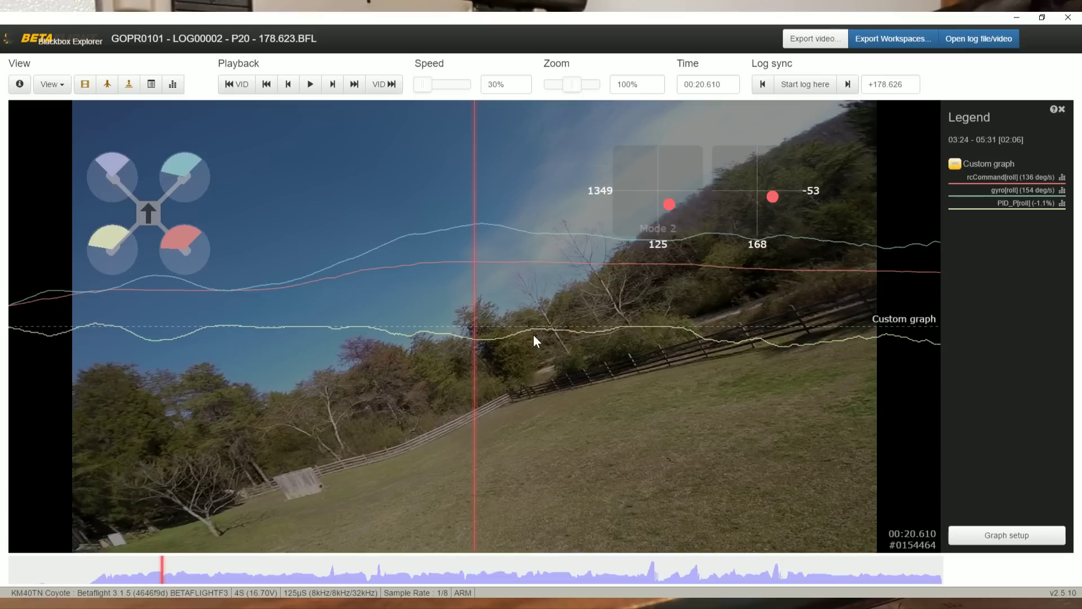
{"action": "key", "text": "space"}
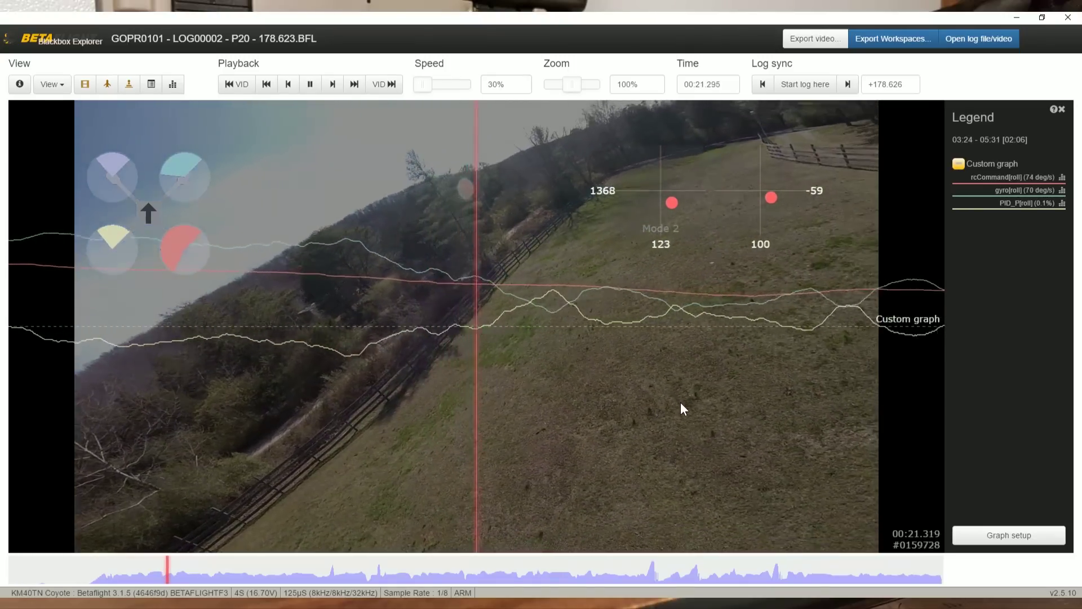
{"action": "key", "text": "space"}
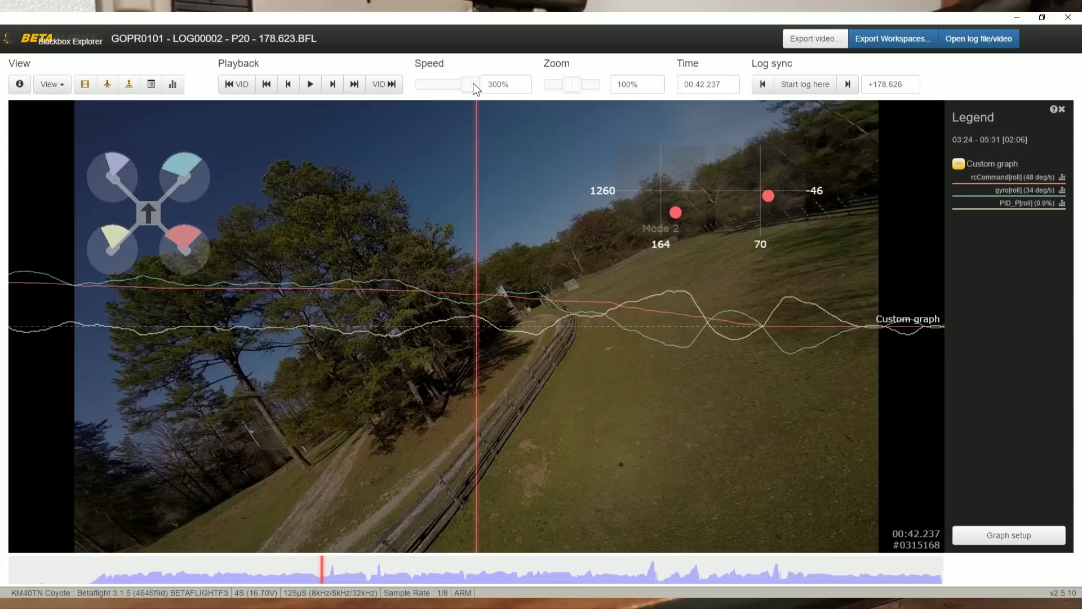
Raise playback speed and play from 00:42.237 into the roll oscillation
{"action": "left_click_drag", "start_coordinate": [472, 83], "coordinate": [435, 86]}
{"action": "key", "text": "space"}
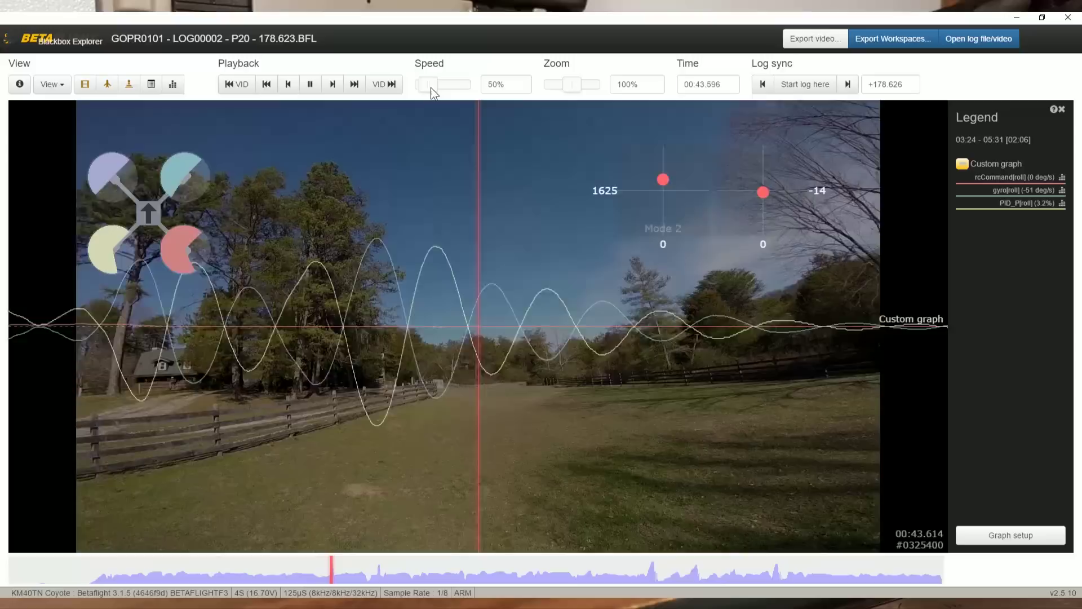
{"action": "key", "text": "space"}
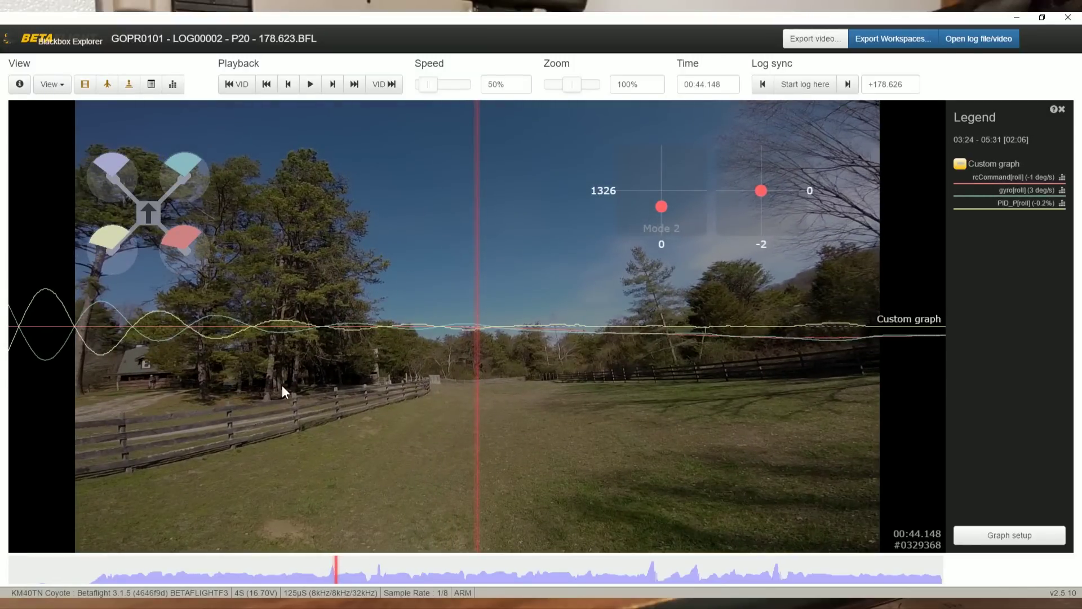
Rewind to 00:42.313 and replay the oscillation at 100% until it dies out
{"action": "left_click_drag", "start_coordinate": [281, 385], "coordinate": [495, 395]}
{"action": "scroll", "coordinate": [573, 399], "scroll_direction": "up", "scroll_amount": 5}
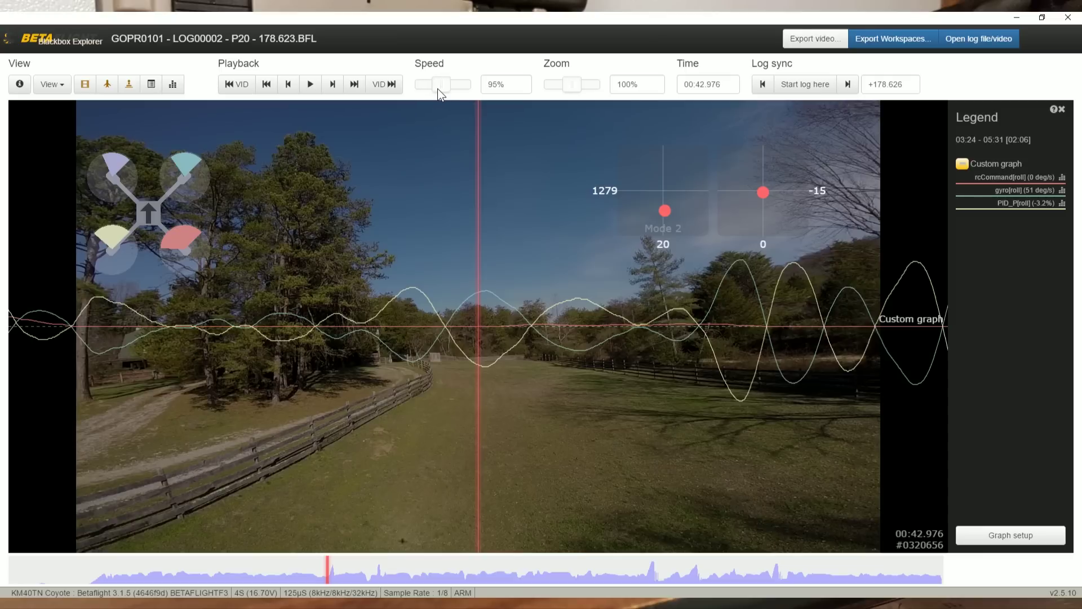
{"action": "scroll", "coordinate": [437, 86], "scroll_direction": "up", "scroll_amount": 1}
{"action": "left_click_drag", "start_coordinate": [261, 347], "coordinate": [566, 366]}
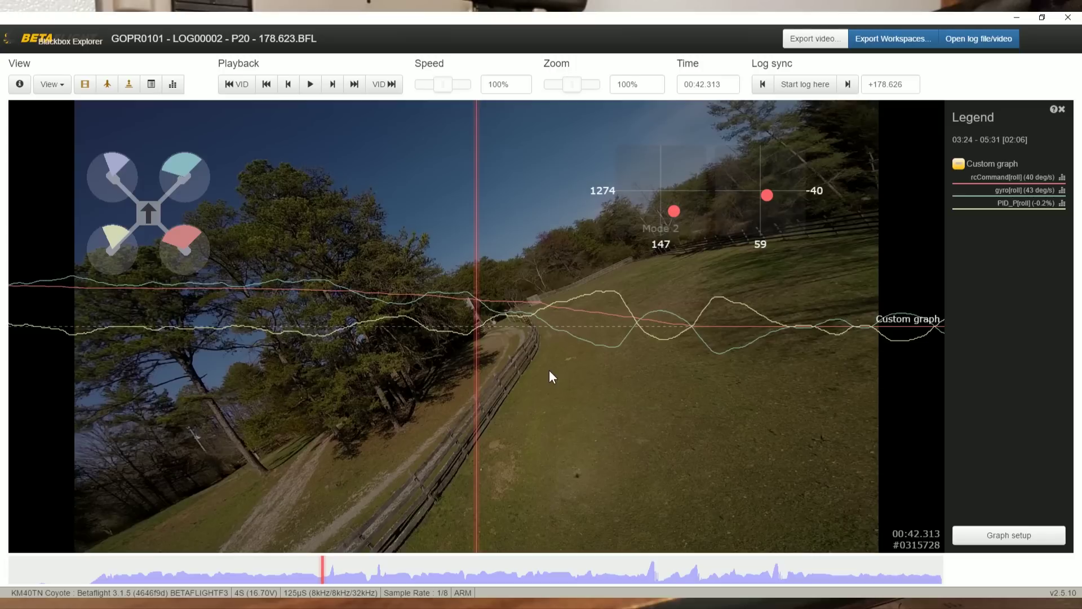
{"action": "key", "text": "space"}
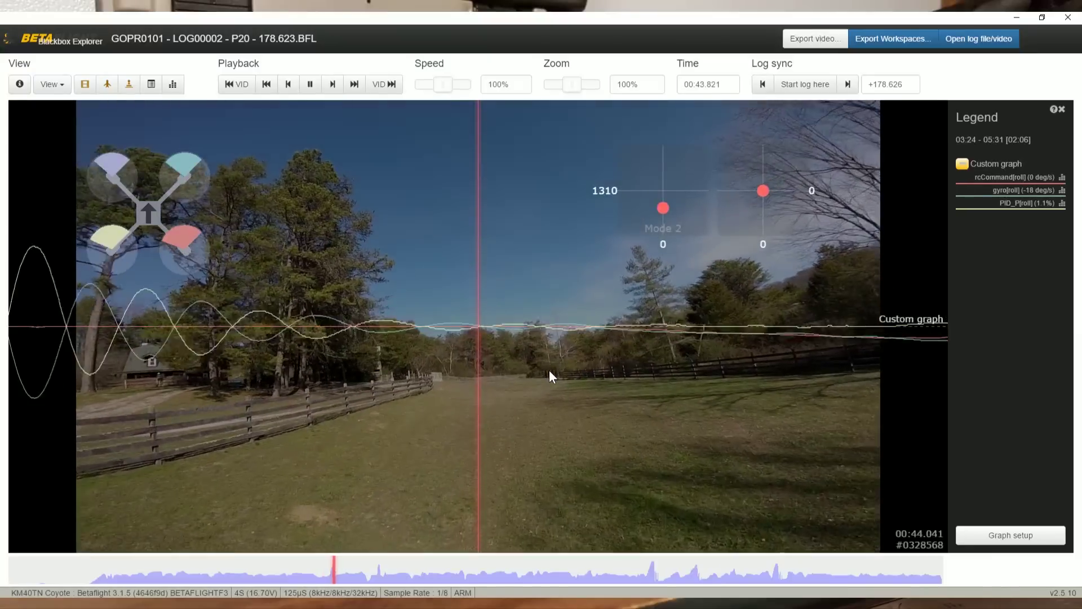
{"action": "key", "text": "space"}
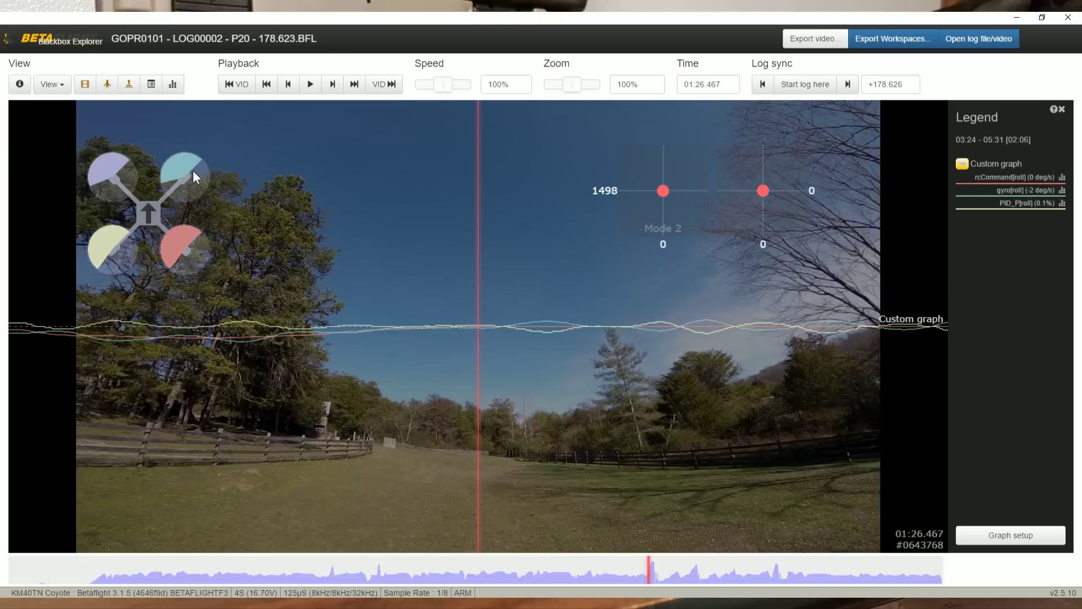
Play from 01:26.467 to about 01:28.7, then scrub back toward 01:26.978
{"action": "key", "text": "space"}
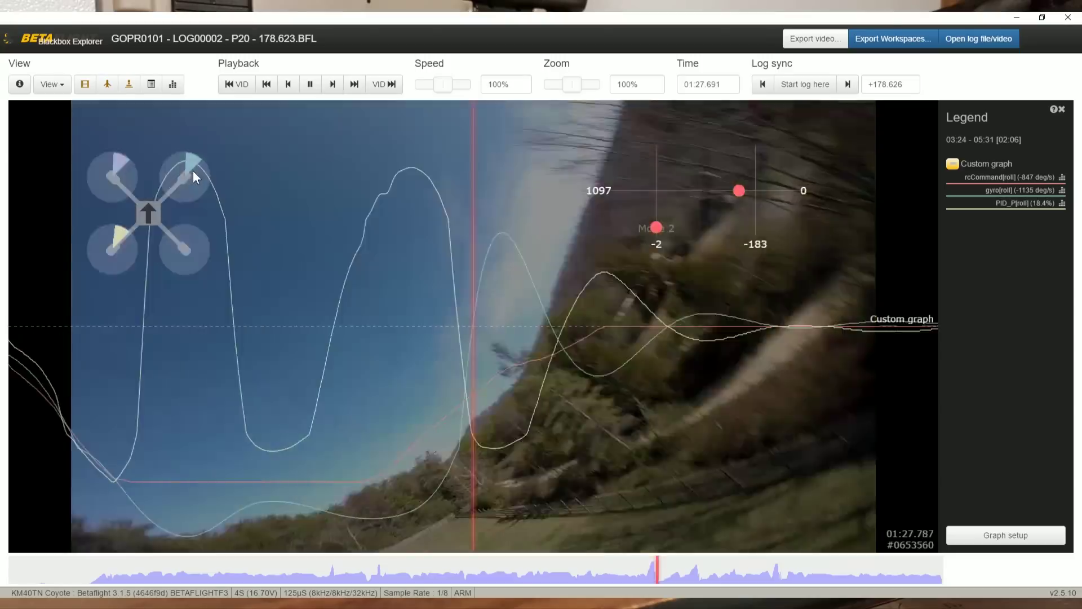
{"action": "key", "text": "space"}
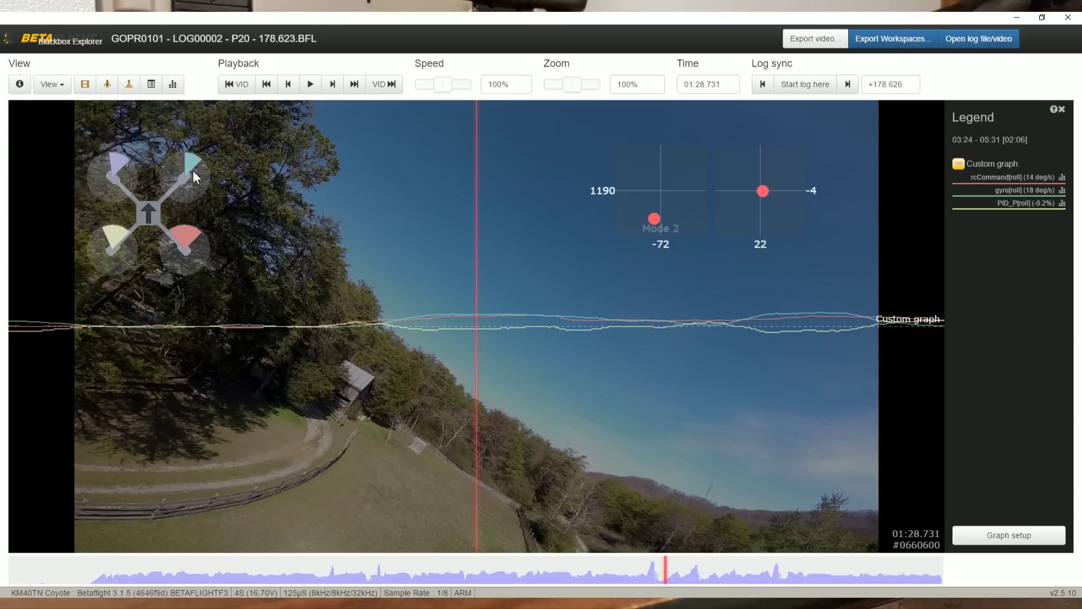
{"action": "left_click_drag", "start_coordinate": [191, 339], "coordinate": [827, 360]}
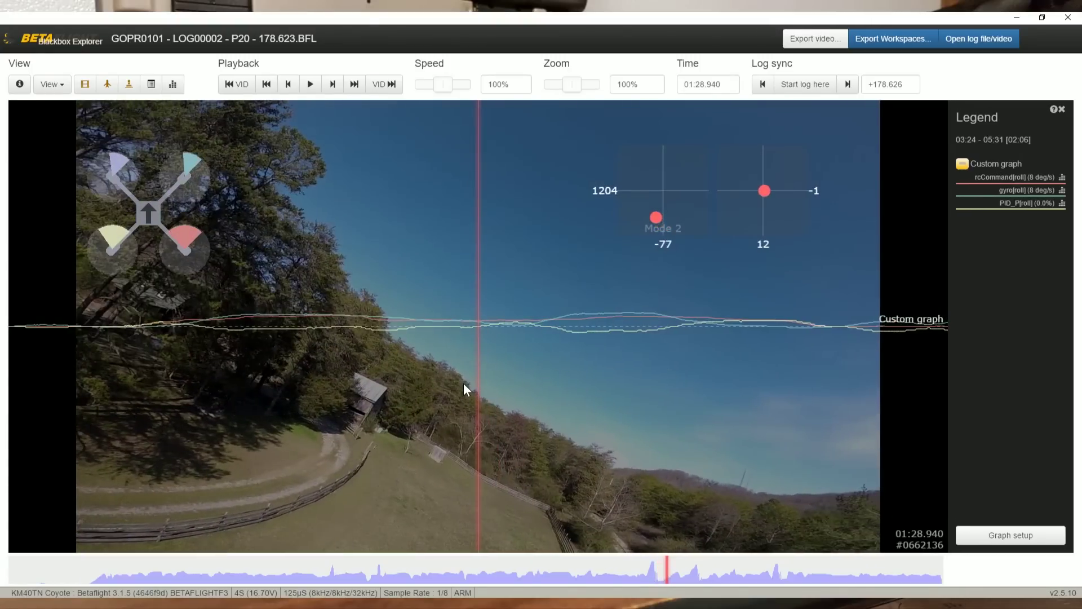
{"action": "left_click_drag", "start_coordinate": [398, 408], "coordinate": [740, 427]}
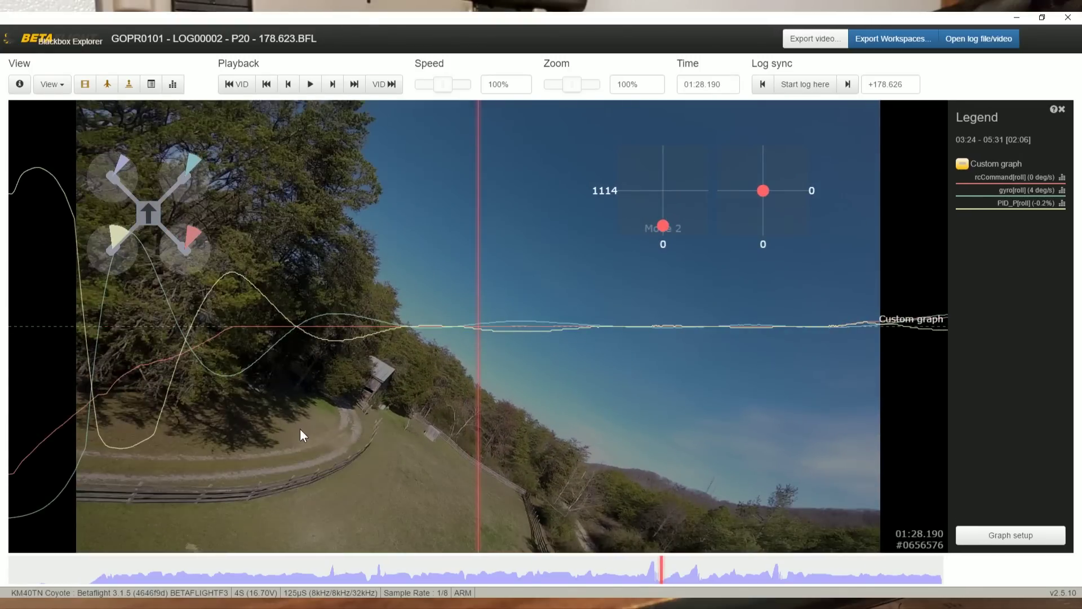
{"action": "left_click_drag", "start_coordinate": [300, 428], "coordinate": [827, 435]}
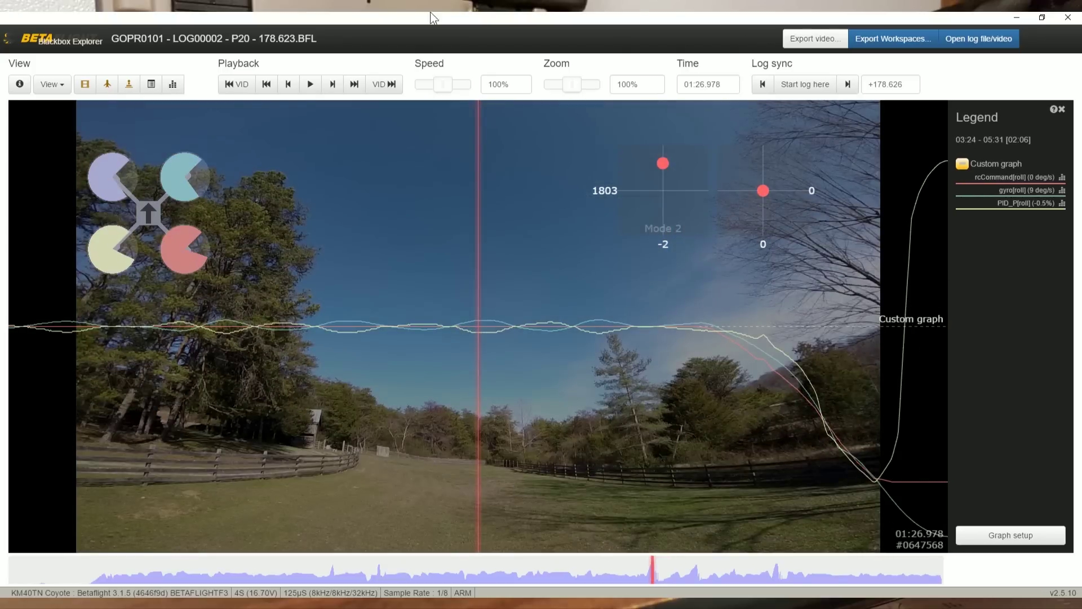
Scrub forward from 01:27.232 through the sharp roll move to about 01:27.97
{"action": "left_click_drag", "start_coordinate": [576, 420], "coordinate": [434, 324]}
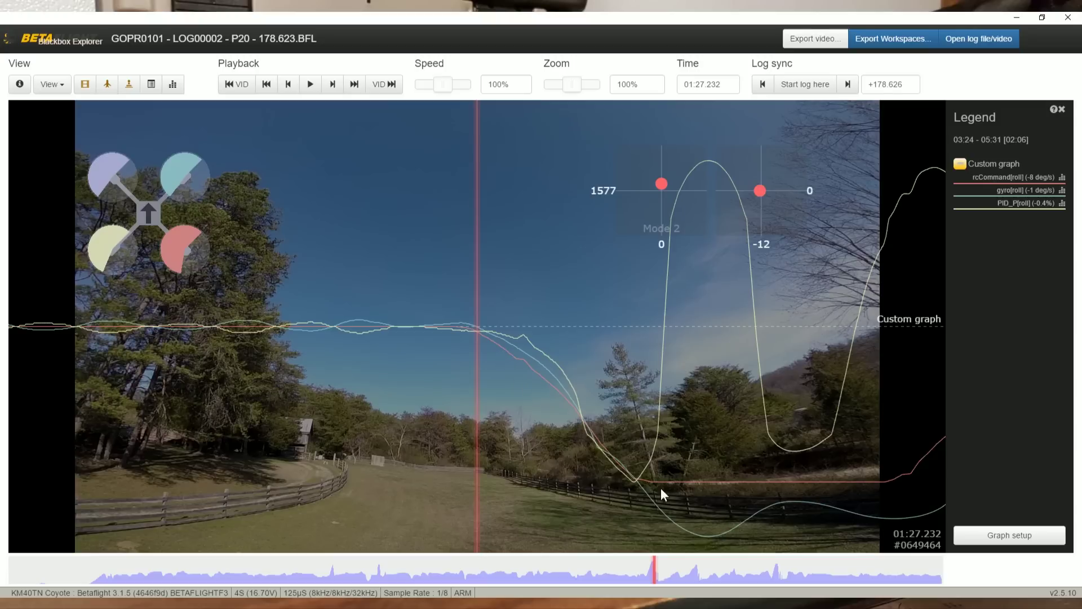
{"action": "left_click_drag", "start_coordinate": [561, 377], "coordinate": [407, 420]}
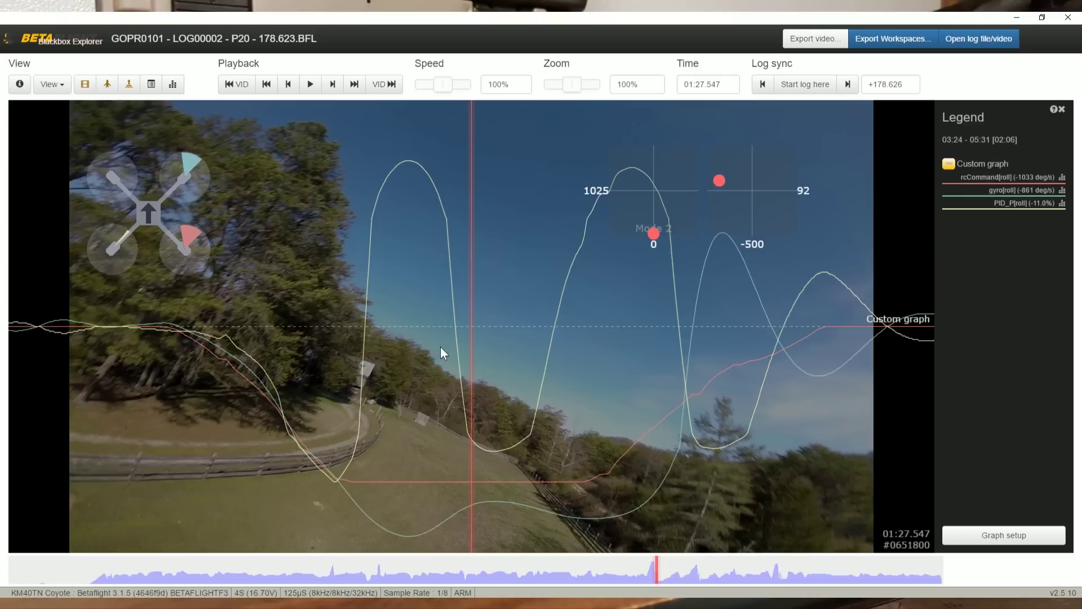
{"action": "left_click_drag", "start_coordinate": [431, 398], "coordinate": [401, 395]}
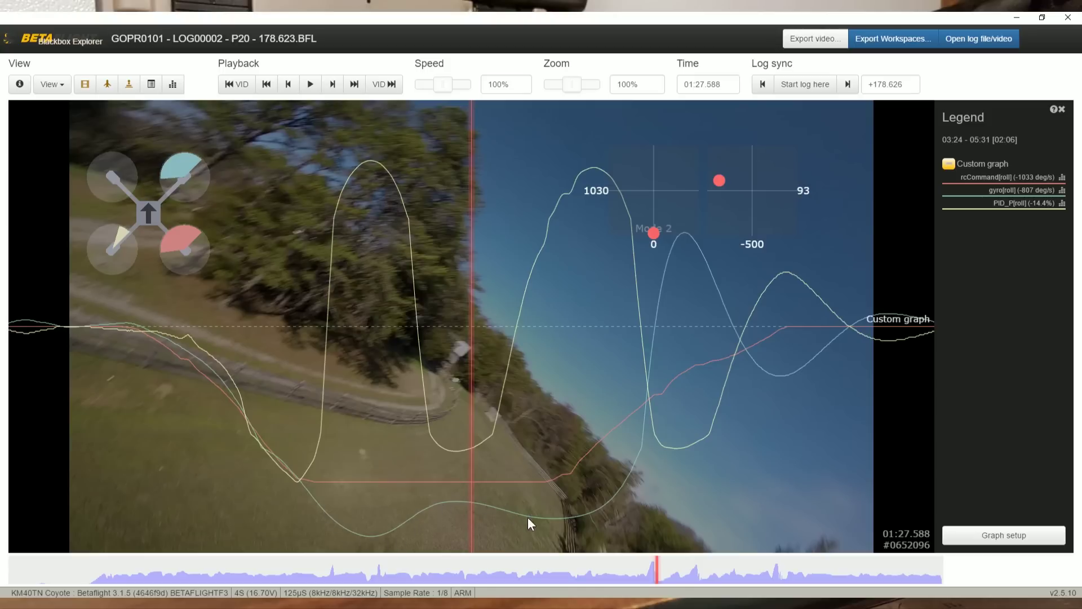
{"action": "mouse_move", "coordinate": [657, 328]}
{"action": "left_mouse_down"}
{"action": "mouse_move", "coordinate": [478, 322]}
{"action": "mouse_move", "coordinate": [292, 332]}
{"action": "left_mouse_up"}
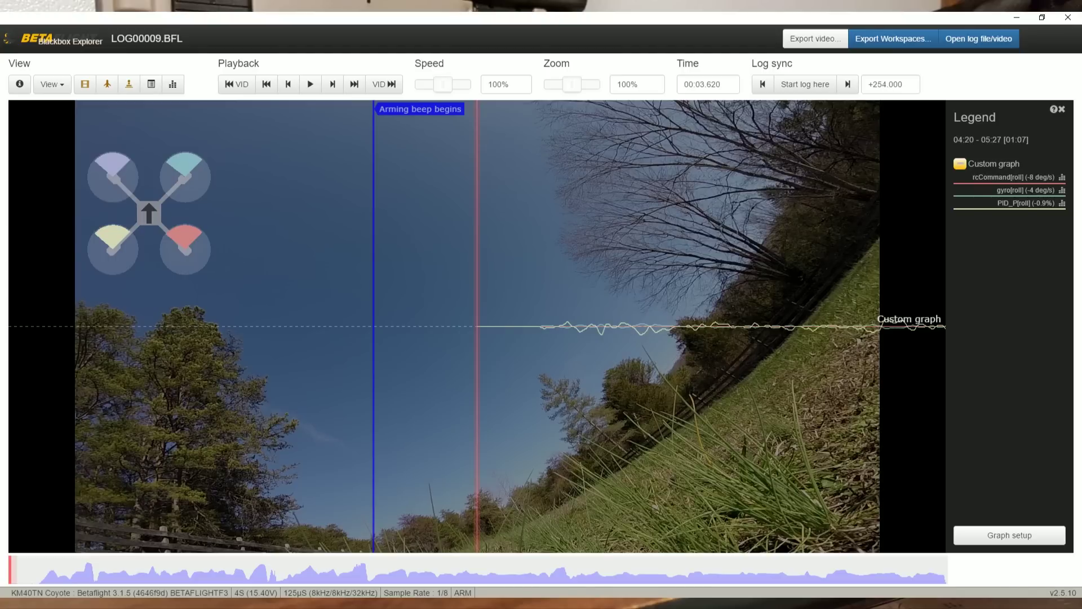
{"action": "left_click", "coordinate": [50, 84]}
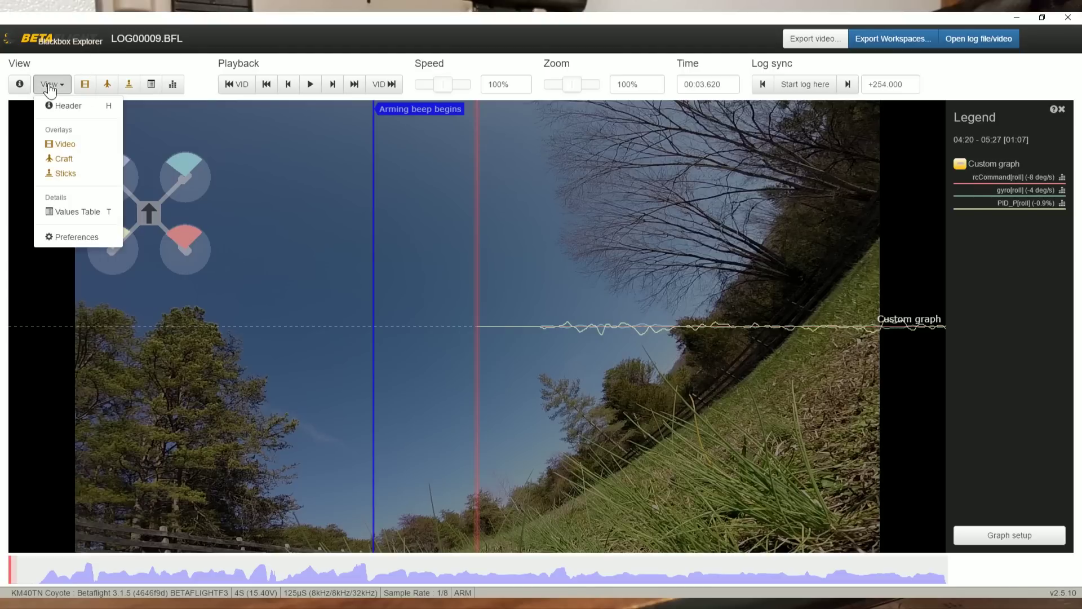
{"action": "left_click", "coordinate": [68, 106]}
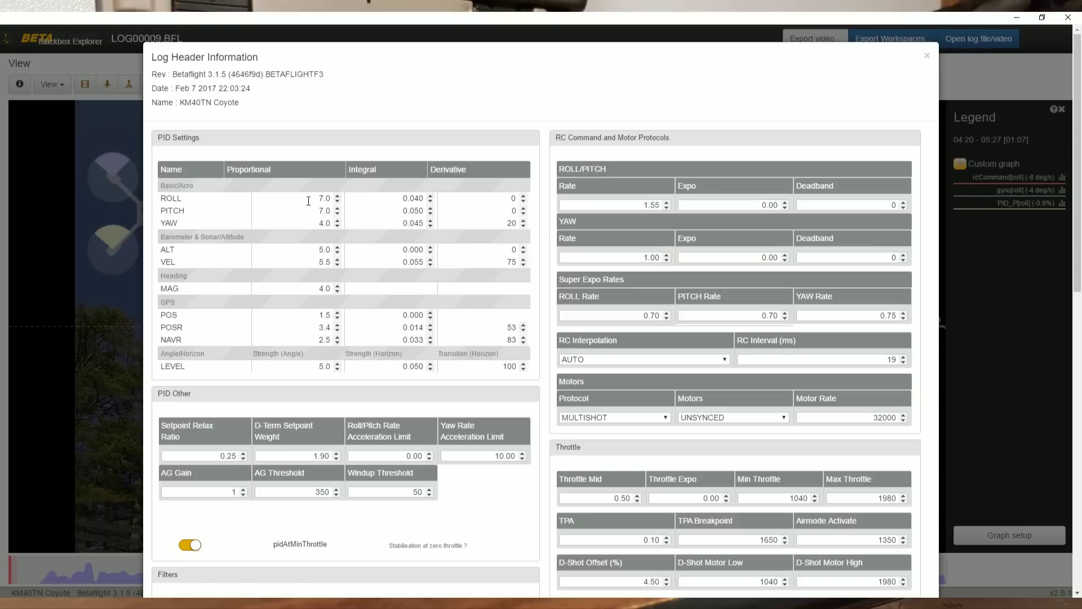
{"action": "left_click", "coordinate": [500, 196]}
{"action": "key", "text": "Escape"}
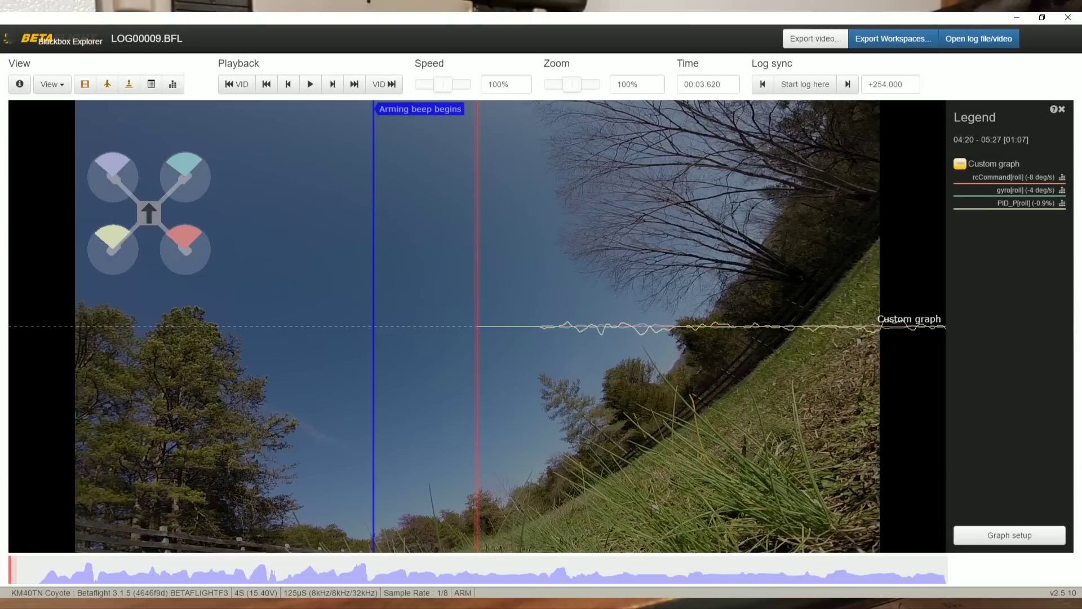
Play and pause LOG00009, return to 00:02.8, then scrub through the roll oscillation
{"action": "key", "text": "space"}
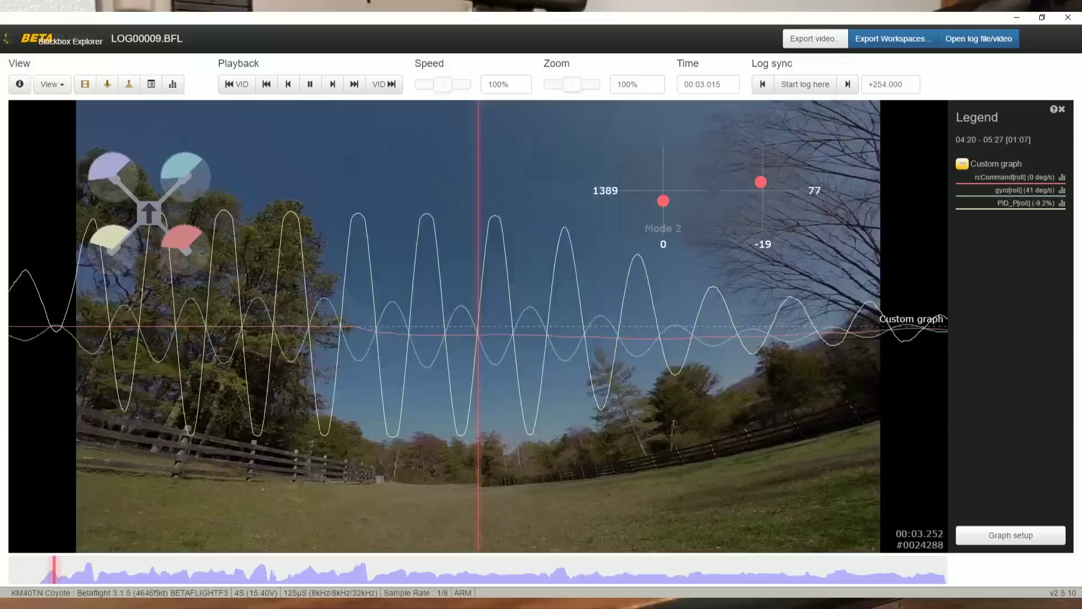
{"action": "key", "text": "space"}
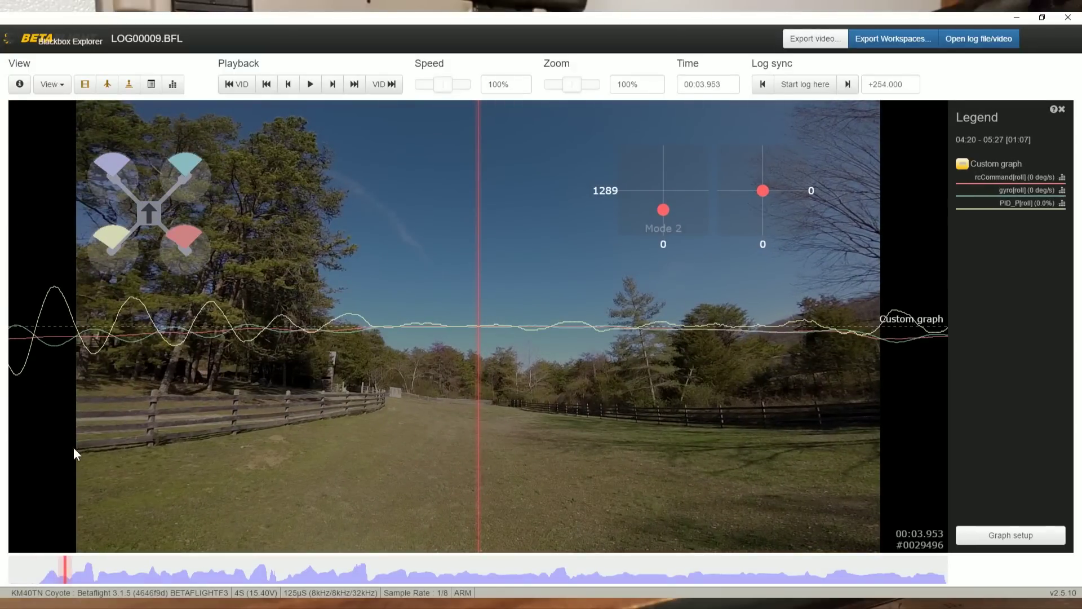
{"action": "mouse_move", "coordinate": [121, 459]}
{"action": "left_mouse_down"}
{"action": "mouse_move", "coordinate": [722, 434]}
{"action": "mouse_move", "coordinate": [674, 438]}
{"action": "mouse_move", "coordinate": [826, 421]}
{"action": "left_mouse_up"}
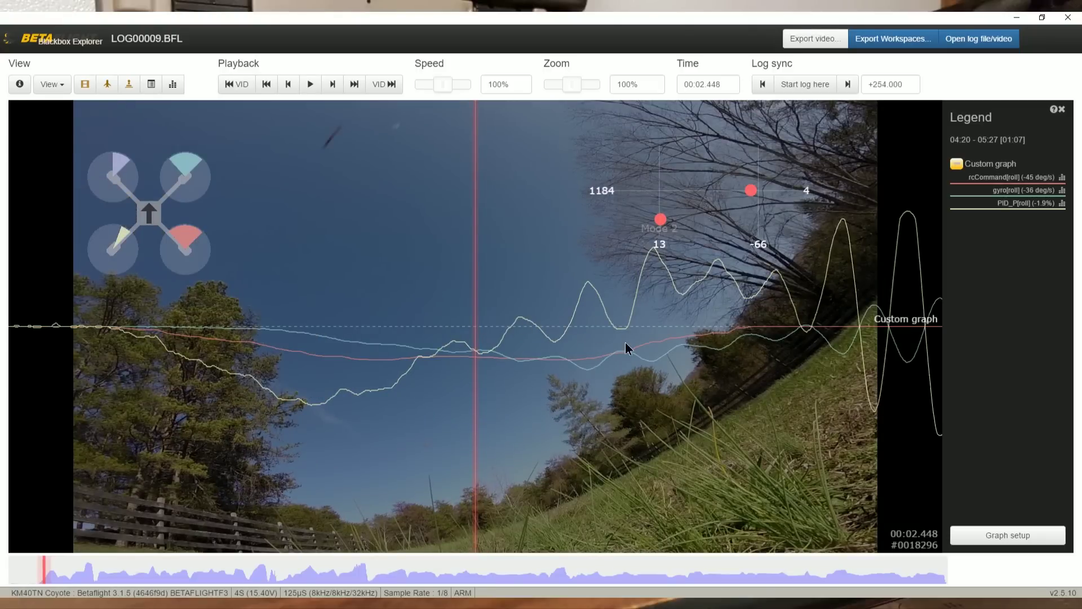
{"action": "left_click_drag", "start_coordinate": [625, 344], "coordinate": [331, 349]}
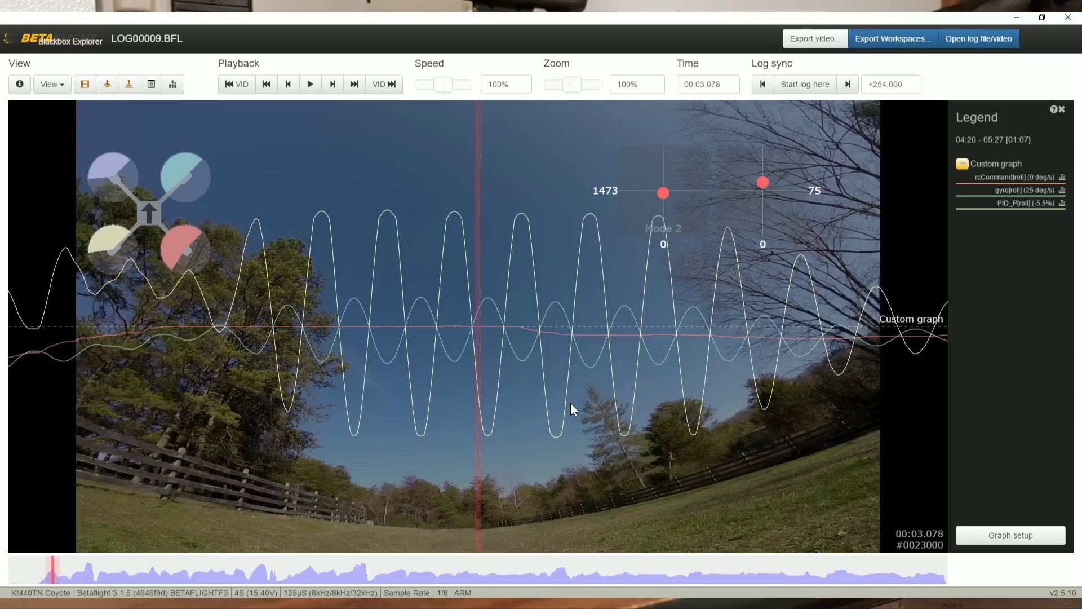
{"action": "left_click_drag", "start_coordinate": [625, 404], "coordinate": [231, 390]}
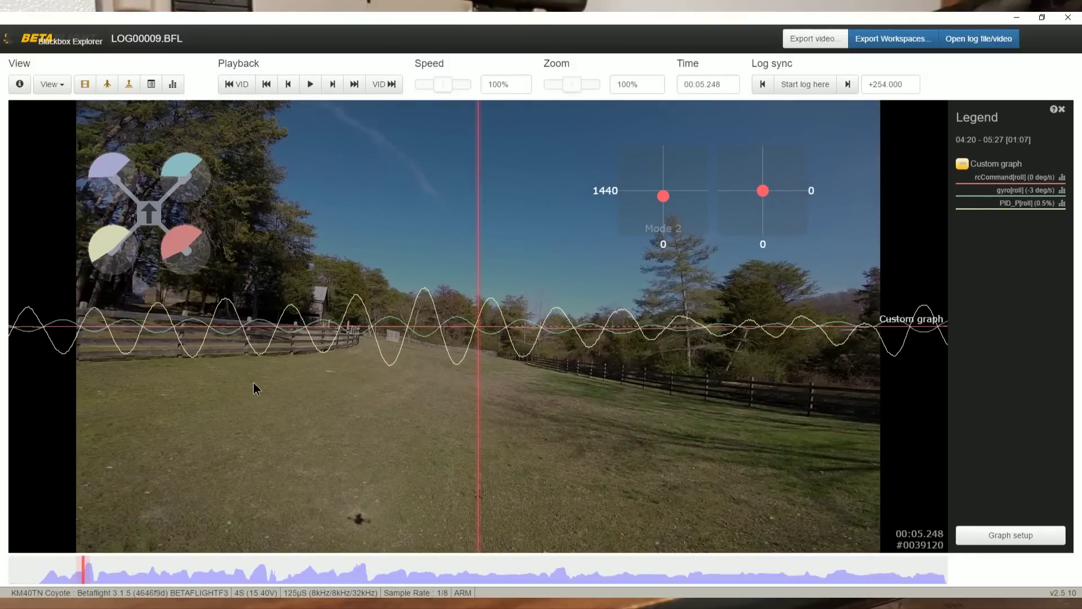
Rewind the log to about 00:02.8 and play into the oscillation, then pause
{"action": "left_click_drag", "start_coordinate": [254, 387], "coordinate": [288, 364]}
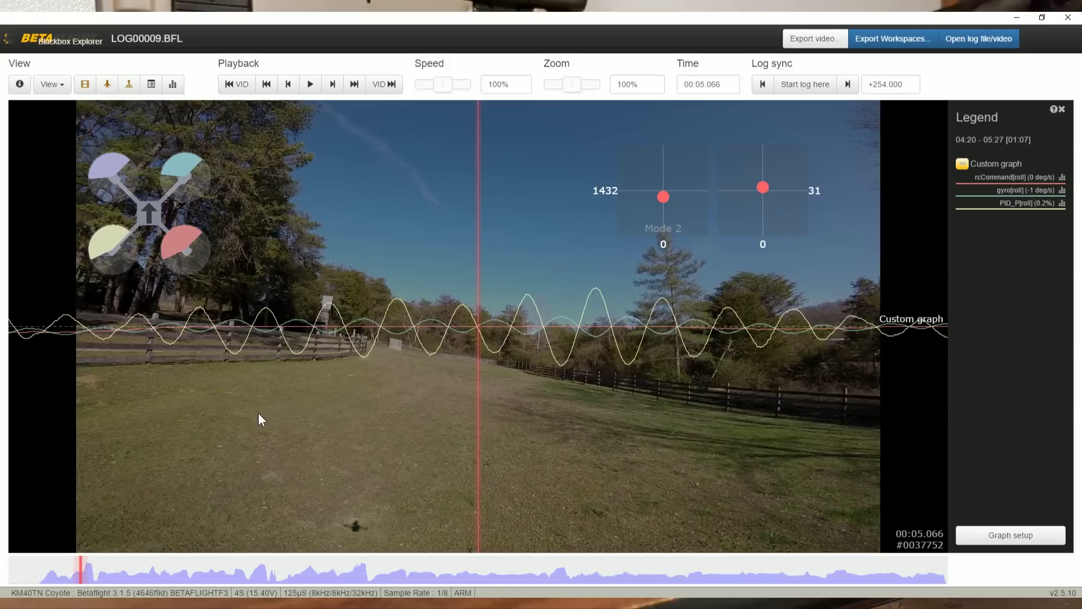
{"action": "mouse_move", "coordinate": [229, 434]}
{"action": "left_mouse_down"}
{"action": "mouse_move", "coordinate": [776, 428]}
{"action": "mouse_move", "coordinate": [935, 410]}
{"action": "left_mouse_up"}
{"action": "mouse_move", "coordinate": [316, 417]}
{"action": "left_mouse_down"}
{"action": "mouse_move", "coordinate": [702, 415]}
{"action": "mouse_move", "coordinate": [637, 316]}
{"action": "left_mouse_up"}
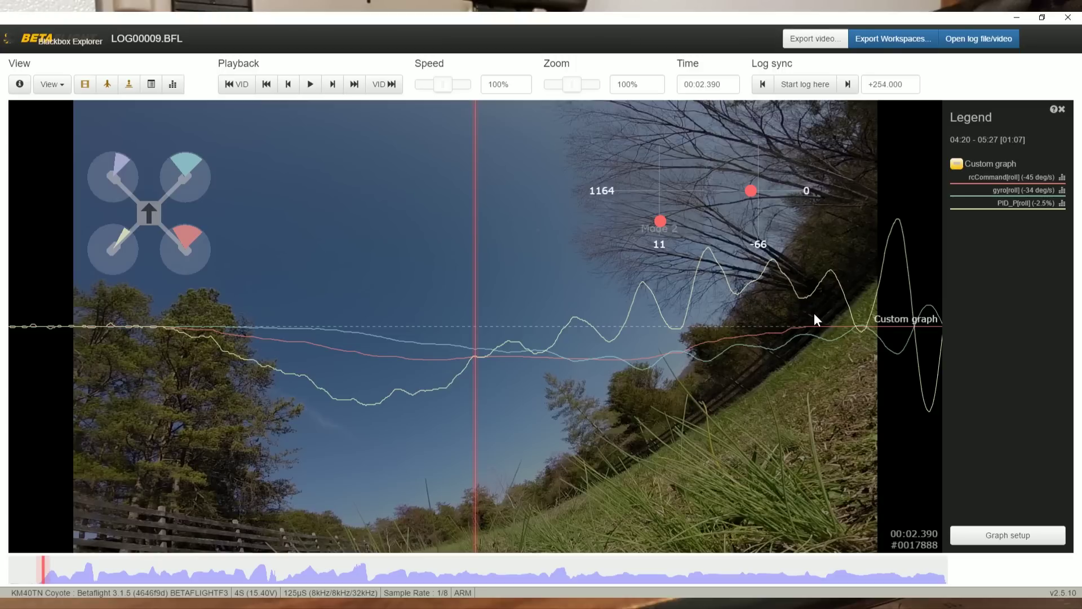
{"action": "key", "text": "space"}
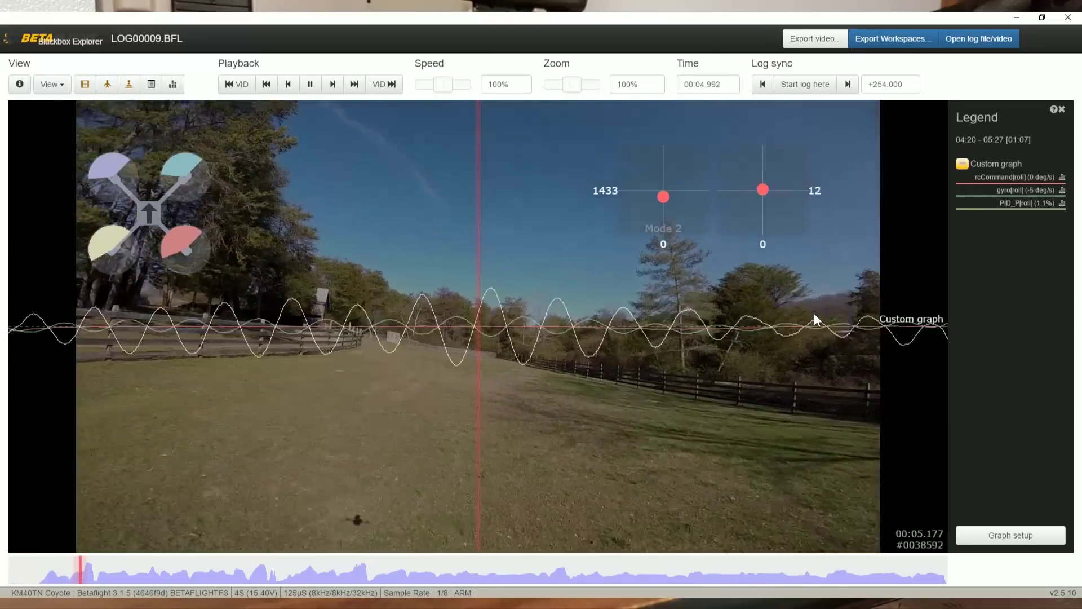
{"action": "key", "text": "space"}
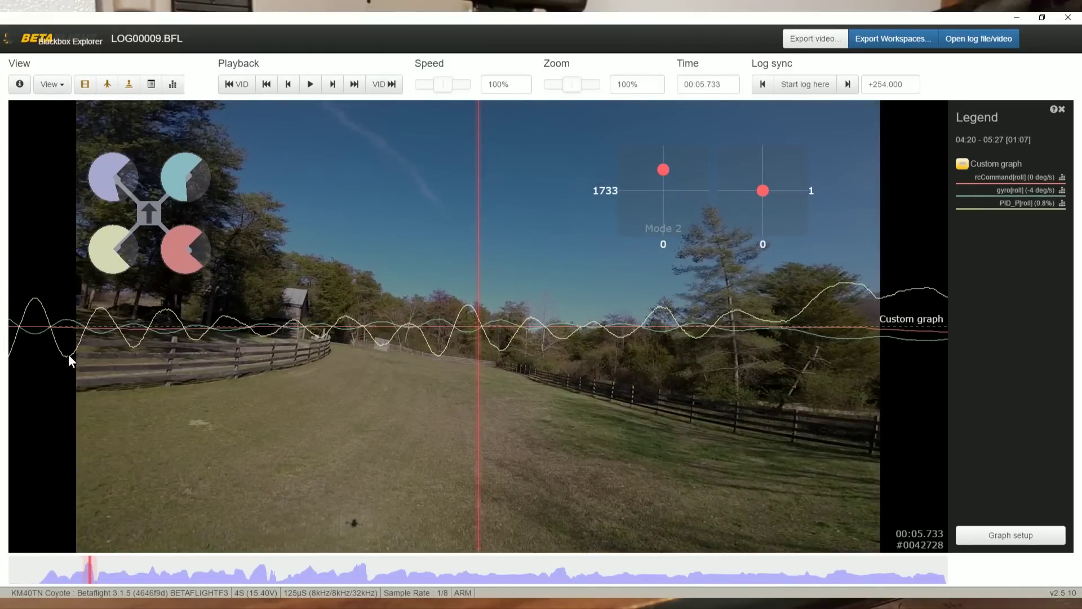
Step back to 00:04.878, replay briefly, then move the log to 00:05.870
{"action": "left_click_drag", "start_coordinate": [69, 354], "coordinate": [309, 379]}
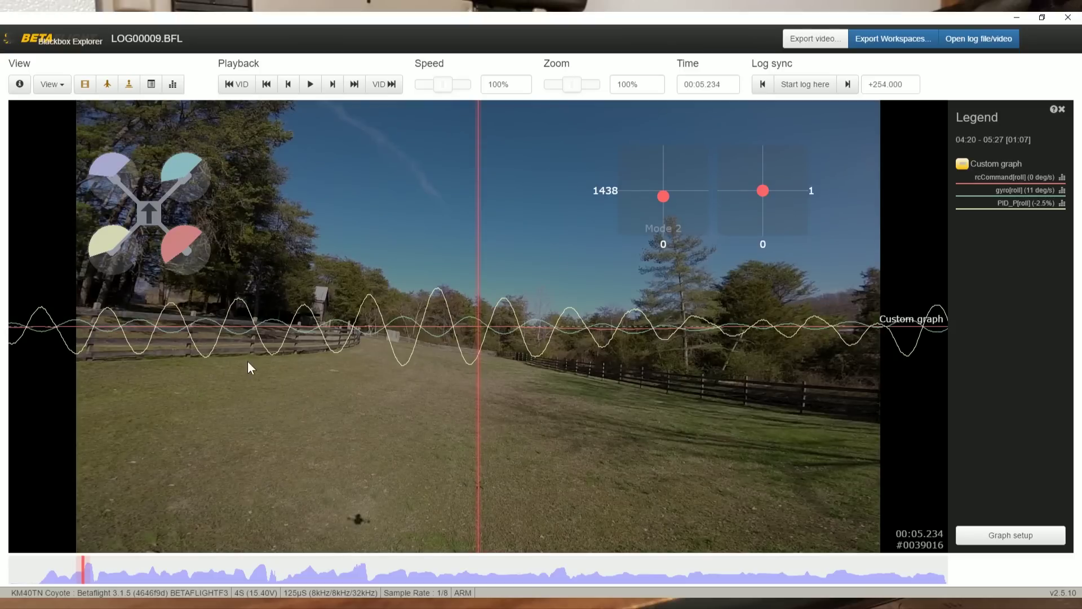
{"action": "left_click_drag", "start_coordinate": [248, 361], "coordinate": [292, 363]}
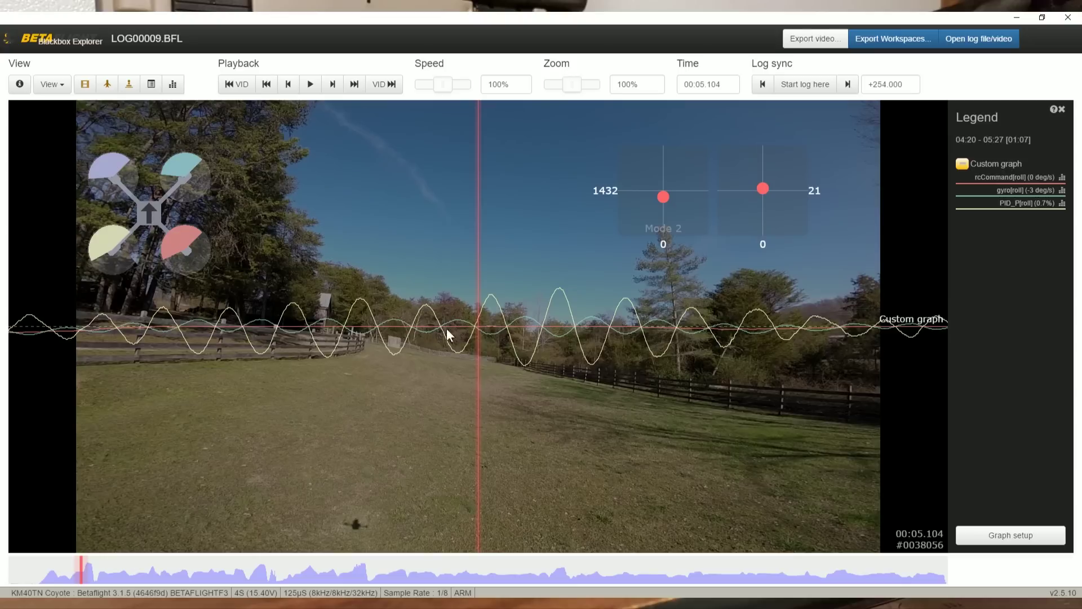
{"action": "left_click_drag", "start_coordinate": [299, 389], "coordinate": [399, 380]}
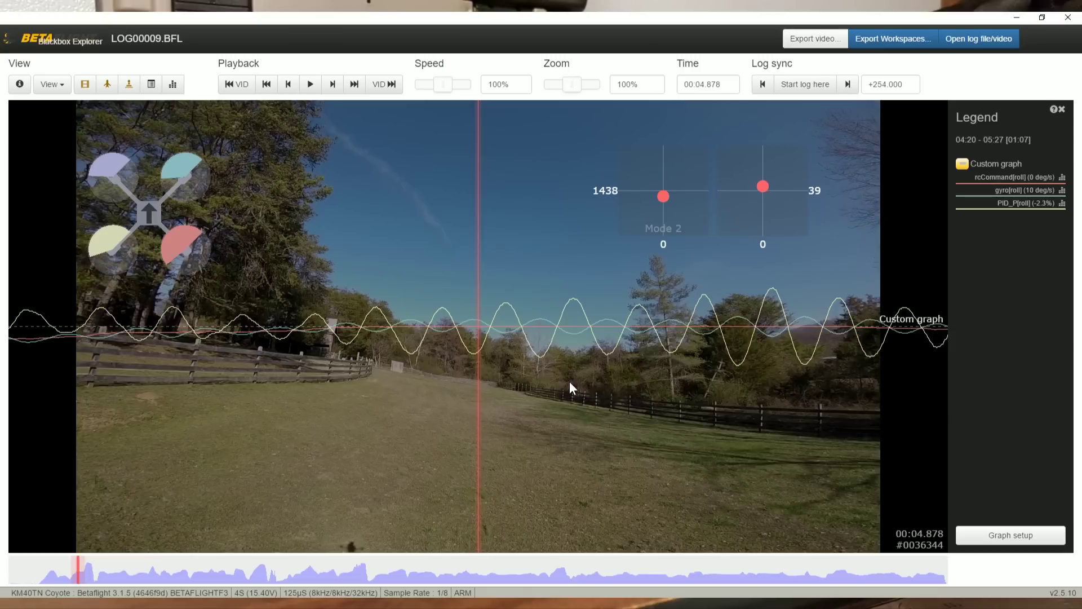
{"action": "key", "text": "space"}
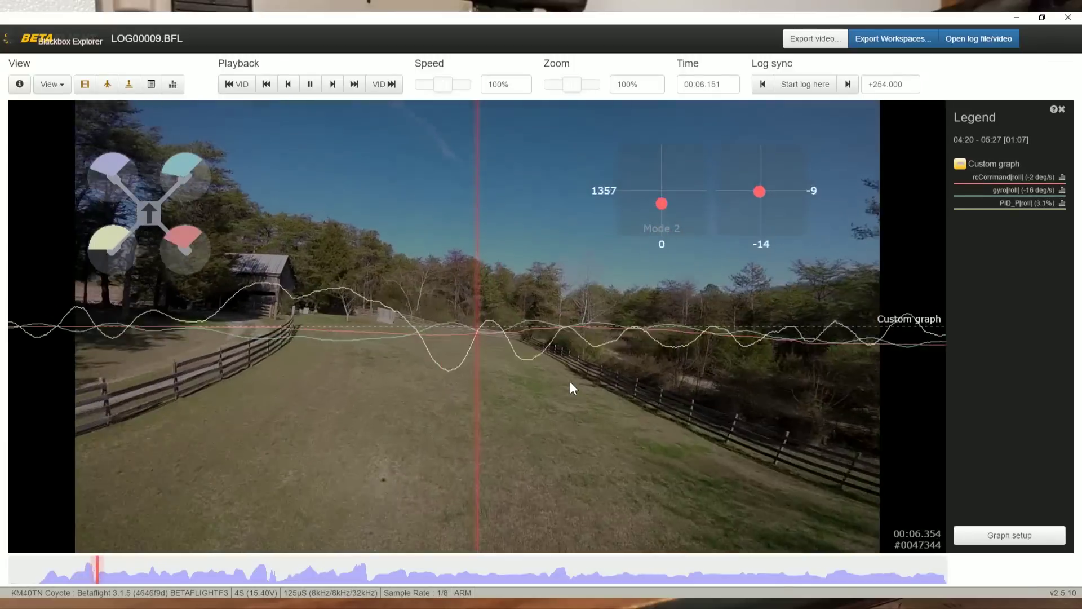
{"action": "key", "text": "space"}
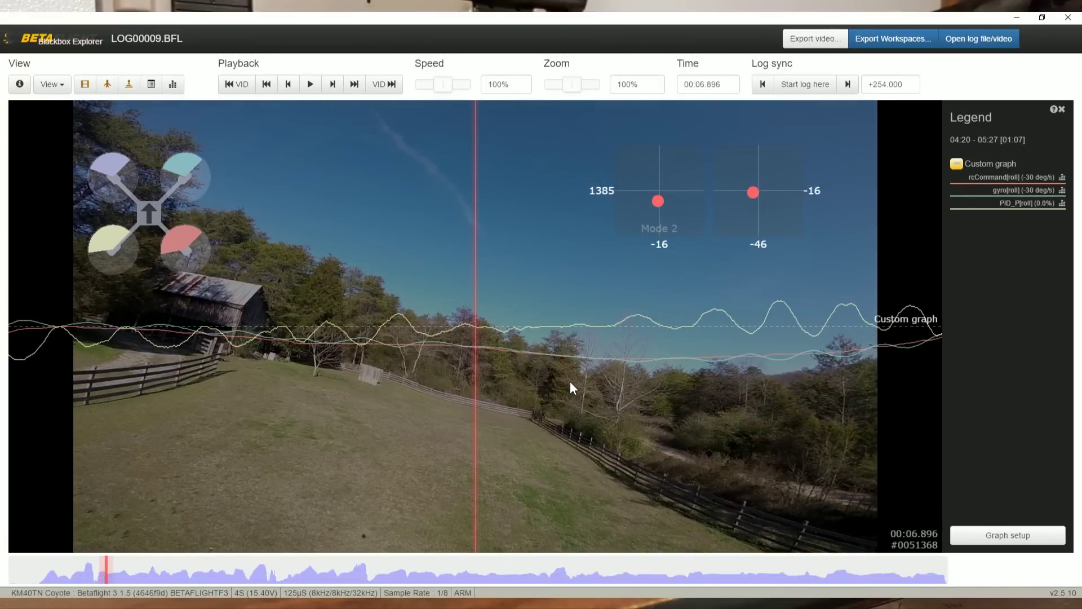
{"action": "left_click_drag", "start_coordinate": [241, 415], "coordinate": [702, 420]}
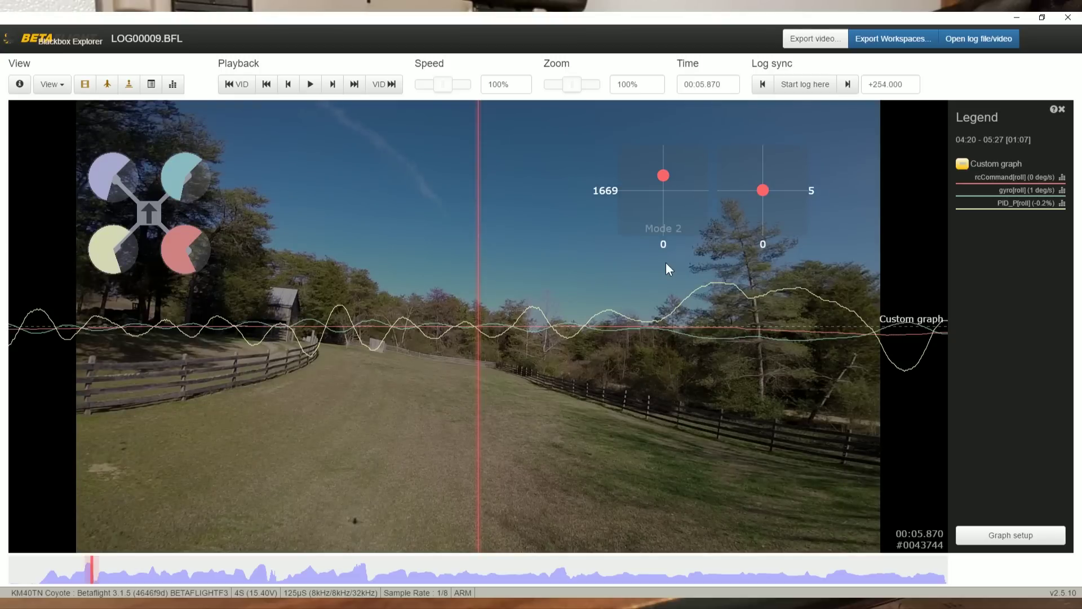
Open the log header to check TPA 0.10 and TPA breakpoint 1650, then close it
{"action": "left_click", "coordinate": [52, 84]}
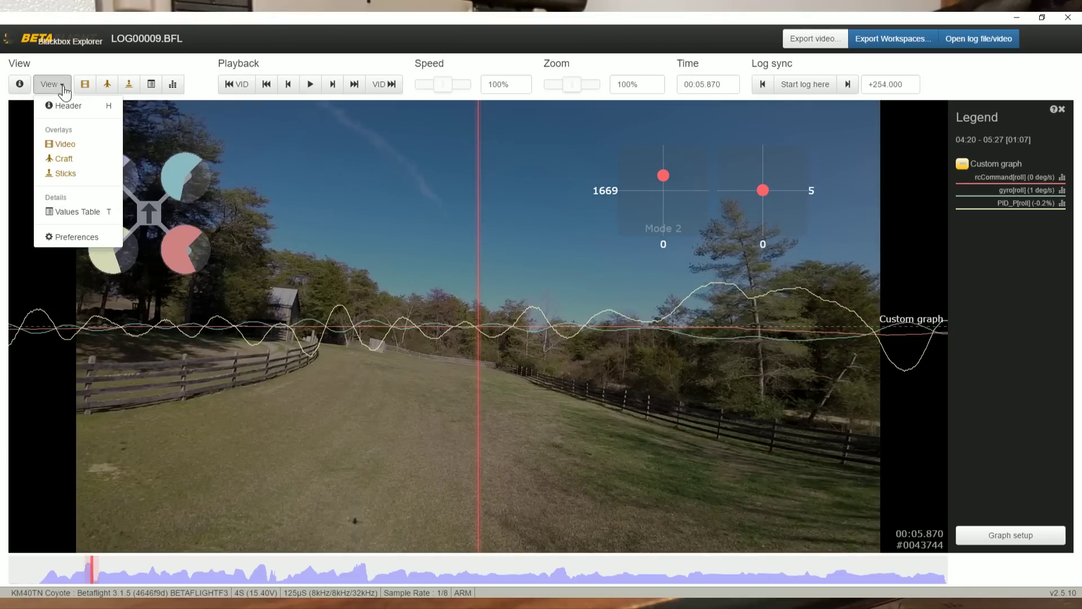
{"action": "left_click", "coordinate": [70, 105]}
{"action": "scroll", "coordinate": [607, 343], "scroll_direction": "down", "scroll_amount": 1}
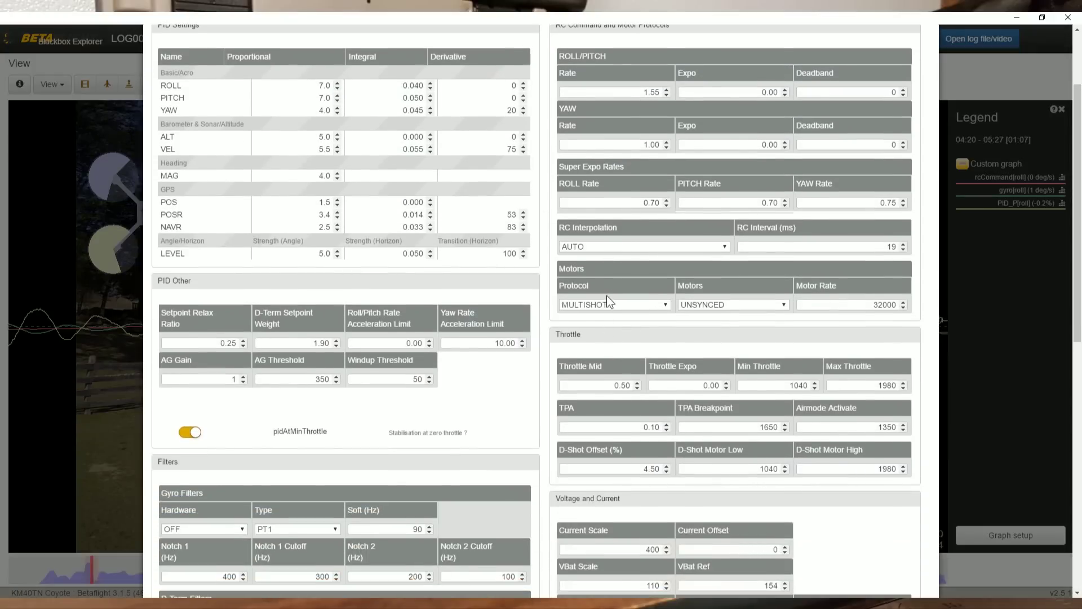
{"action": "scroll", "coordinate": [609, 285], "scroll_direction": "down", "scroll_amount": 5}
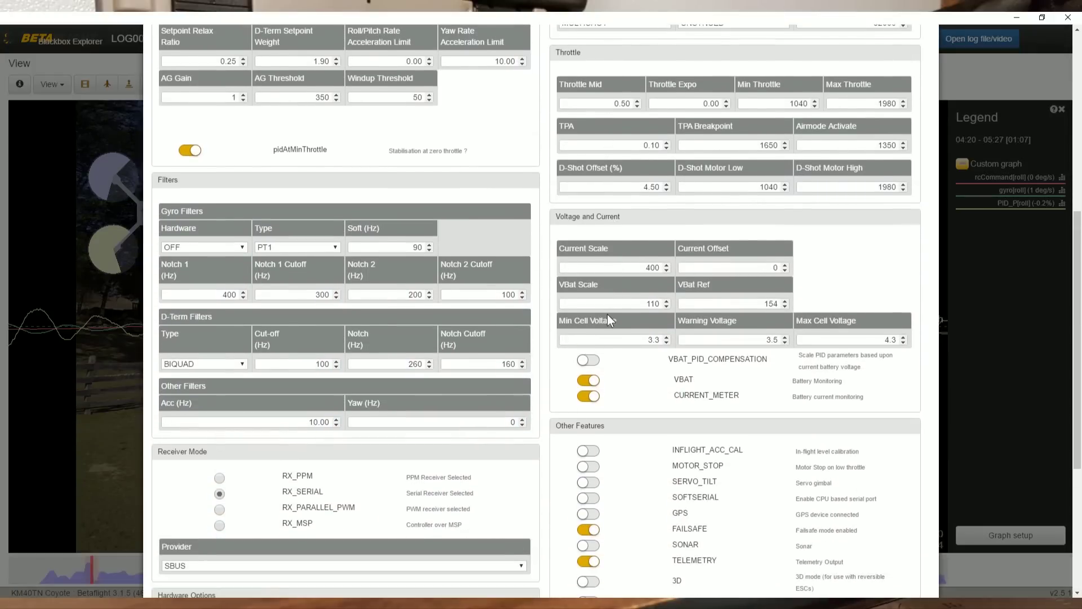
{"action": "scroll", "coordinate": [609, 209], "scroll_direction": "up", "scroll_amount": 3}
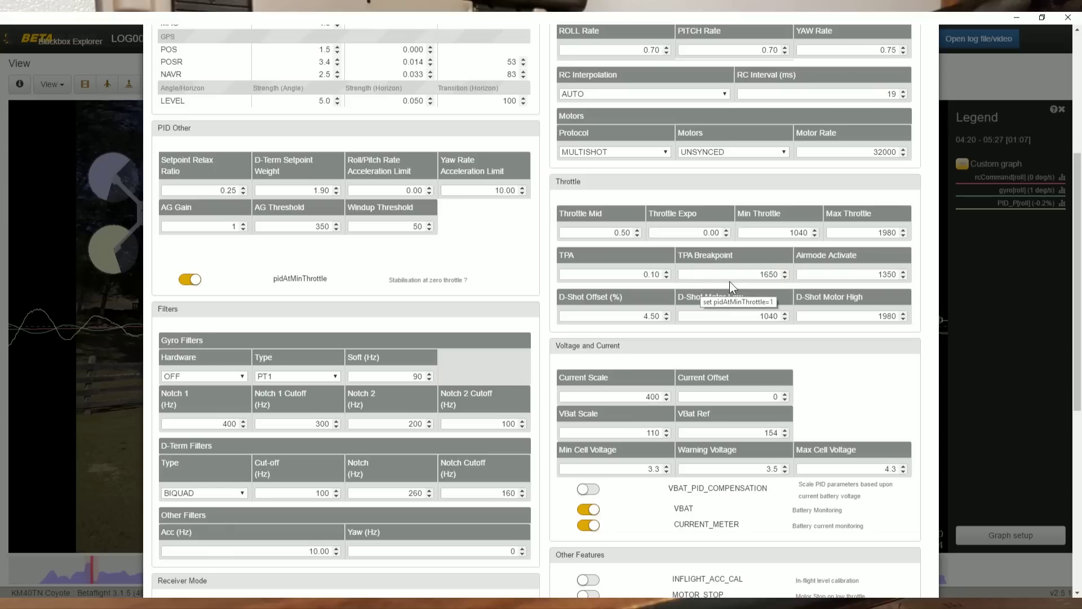
{"action": "double_click", "coordinate": [768, 275]}
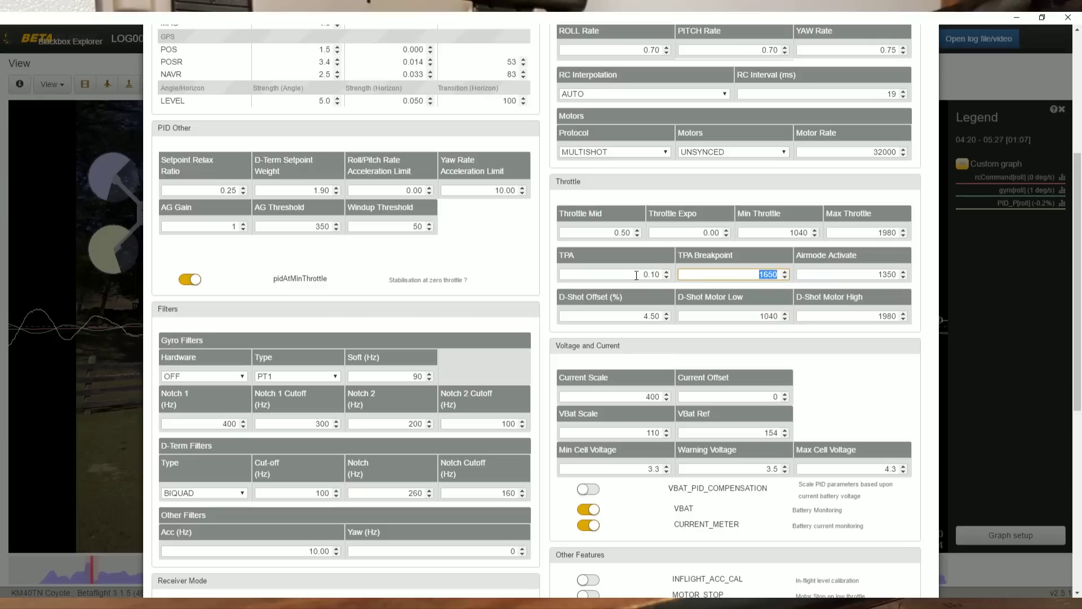
{"action": "scroll", "coordinate": [636, 275], "scroll_direction": "up", "scroll_amount": 2}
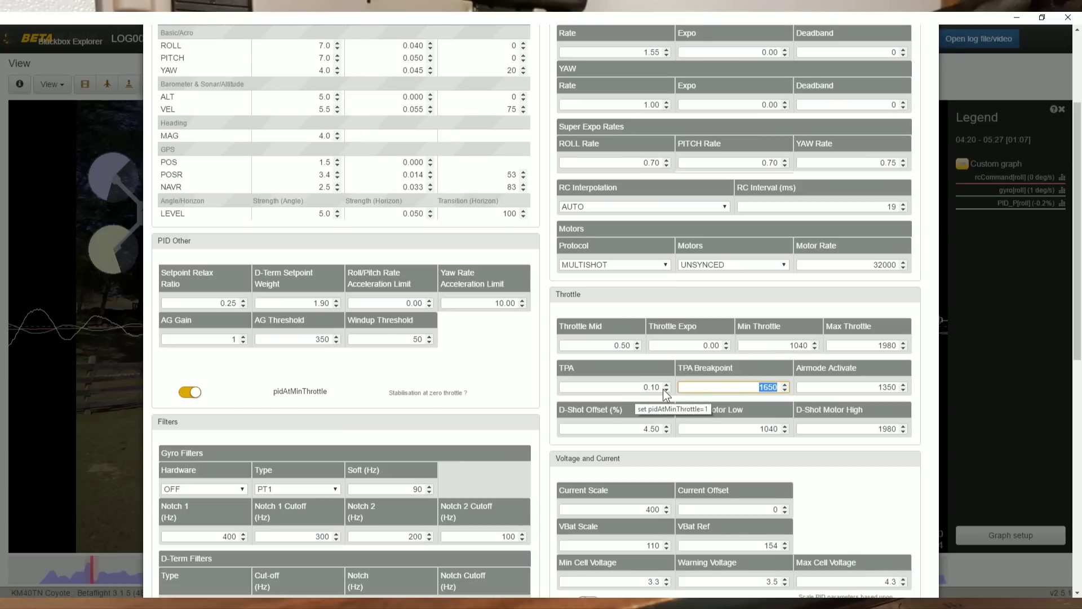
{"action": "scroll", "coordinate": [706, 360], "scroll_direction": "up", "scroll_amount": 3}
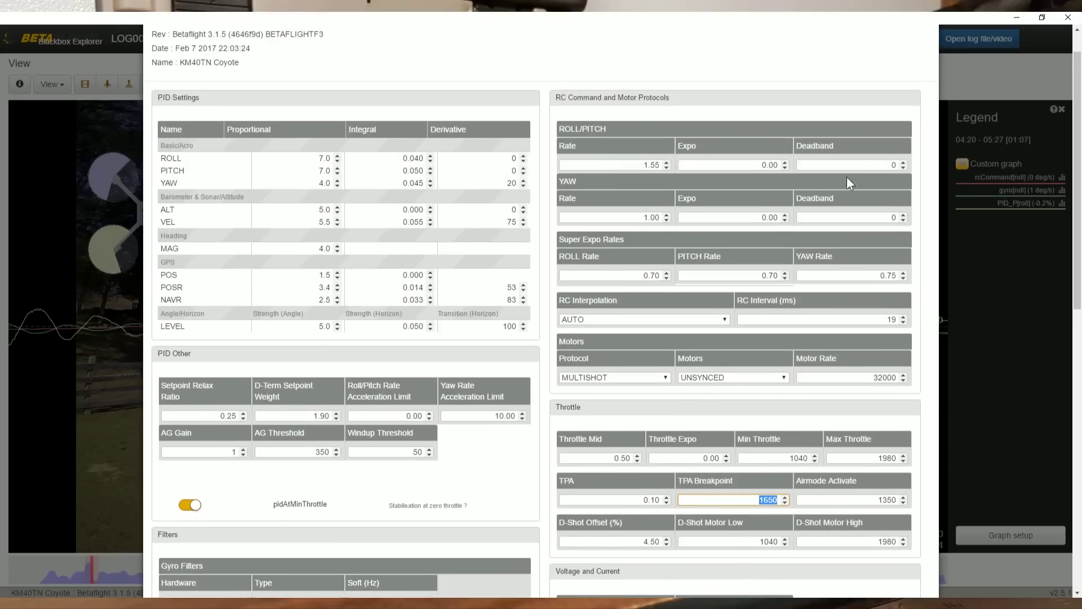
{"action": "left_click", "coordinate": [927, 55]}
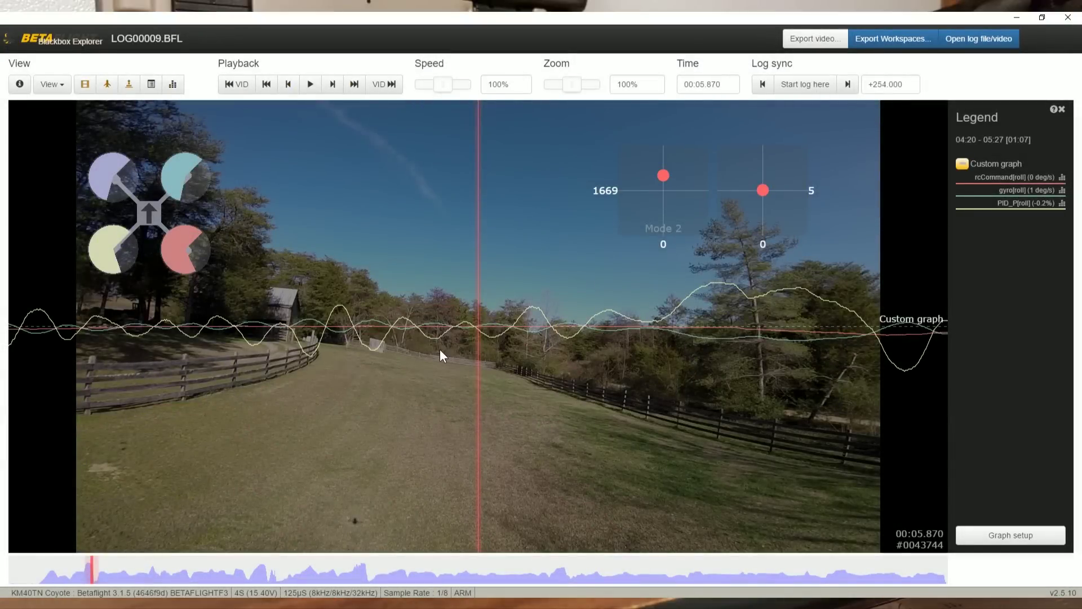
Replay the log from 00:05.4, pausing at 00:07.866, then rewind to 00:06.7 and resume
{"action": "left_click_drag", "start_coordinate": [438, 350], "coordinate": [315, 360]}
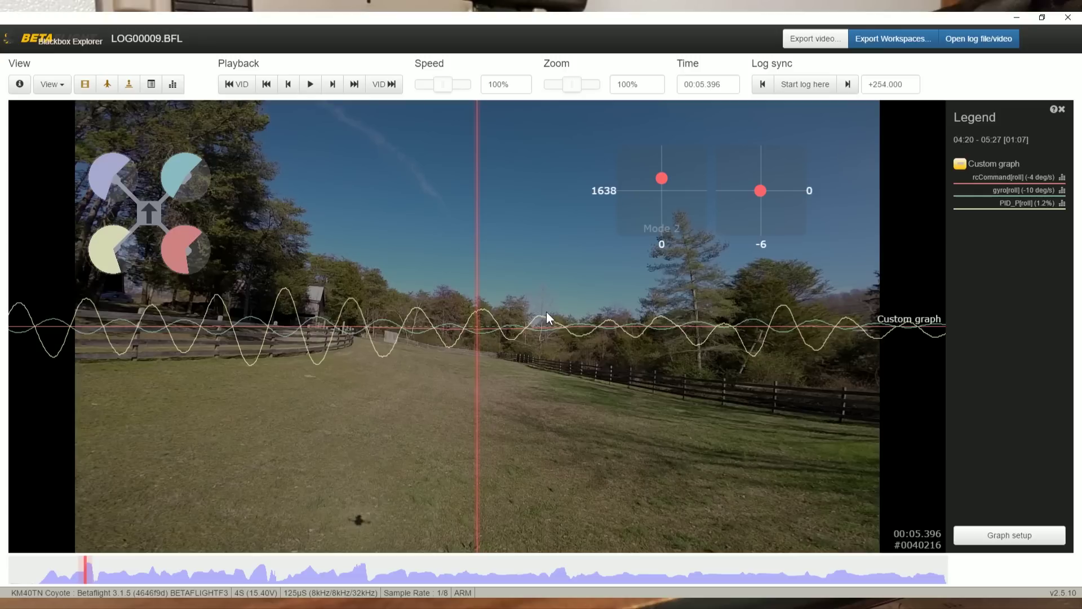
{"action": "key", "text": "space"}
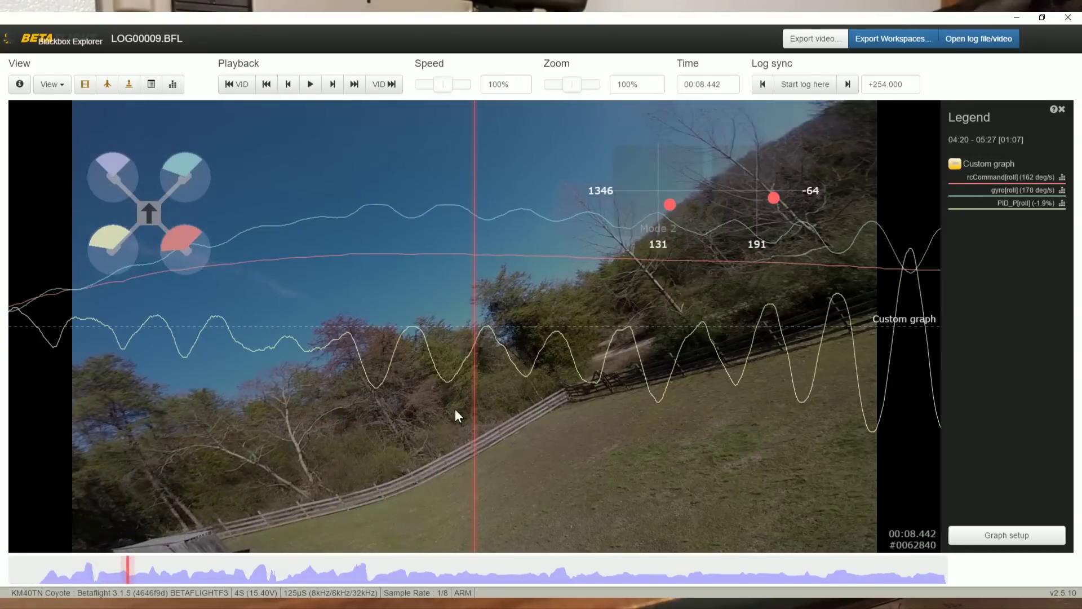
{"action": "left_click_drag", "start_coordinate": [455, 410], "coordinate": [338, 437]}
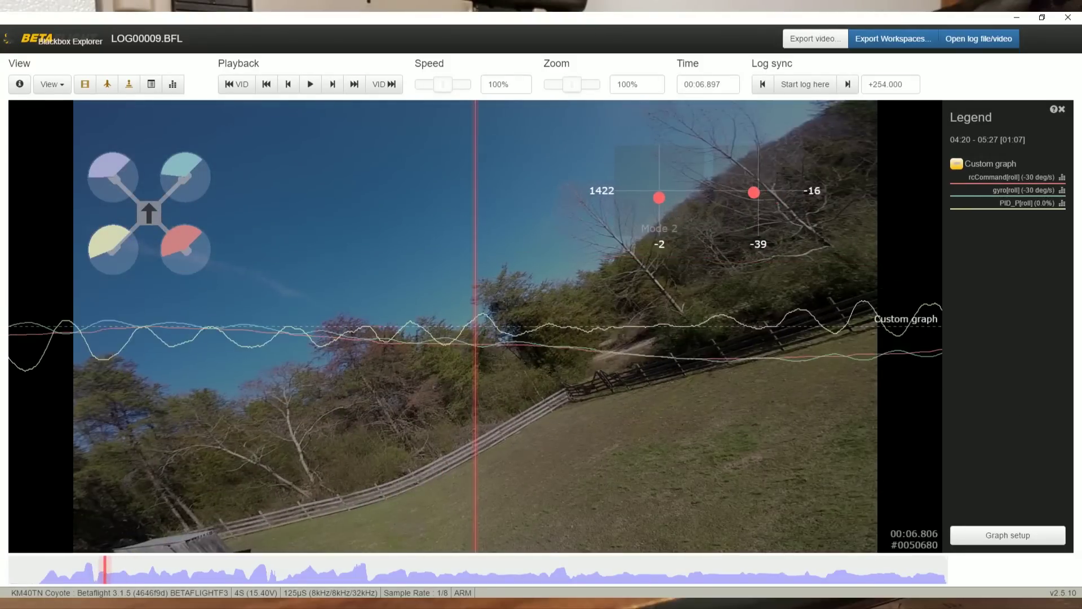
{"action": "key", "text": "space"}
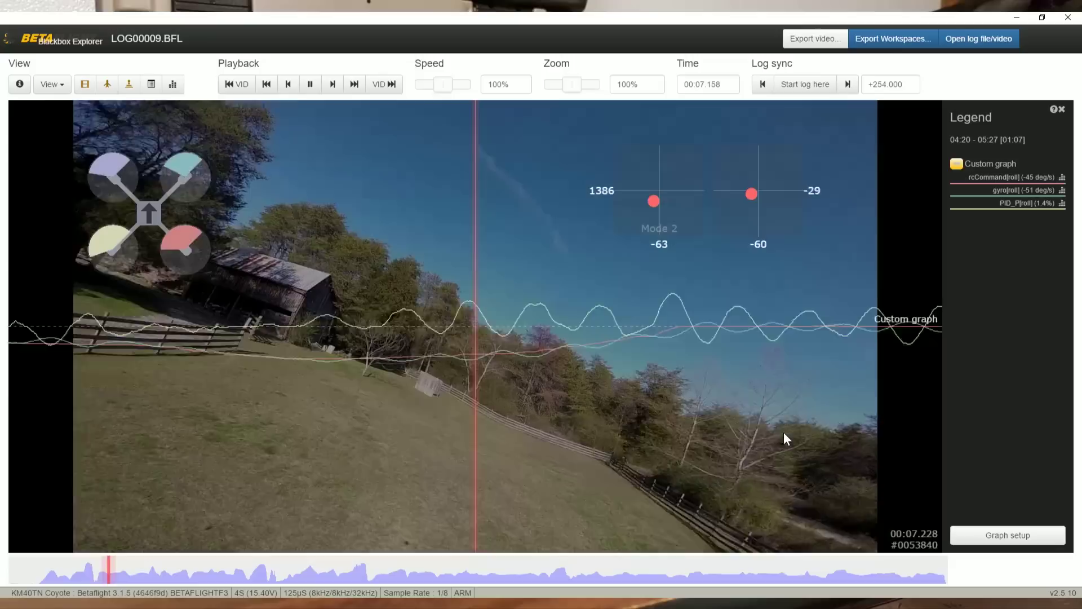
{"action": "key", "text": "space"}
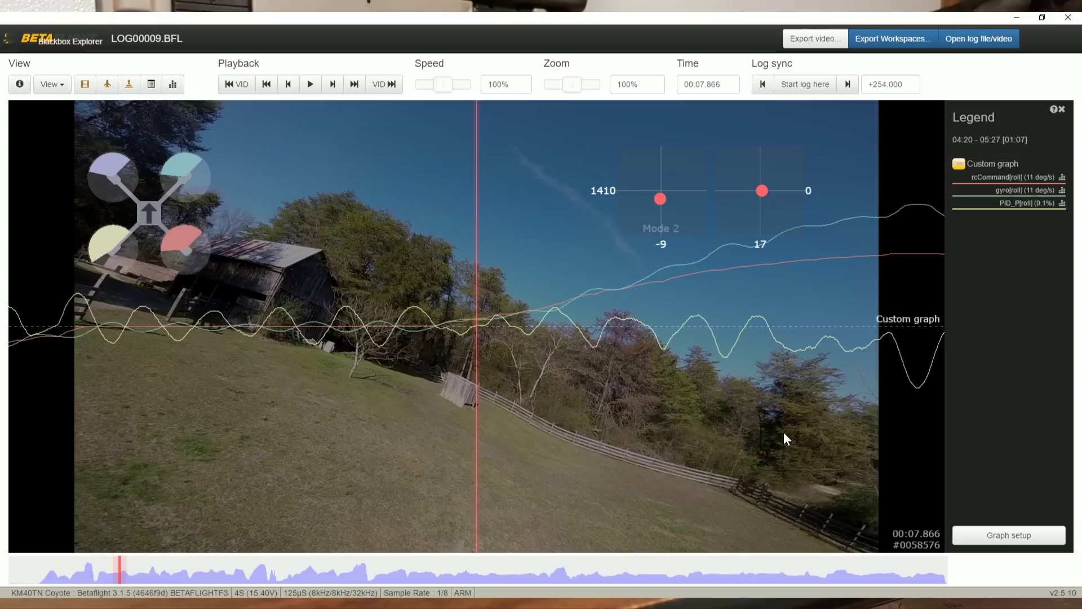
{"action": "left_click_drag", "start_coordinate": [221, 408], "coordinate": [844, 394]}
{"action": "key", "text": "space"}
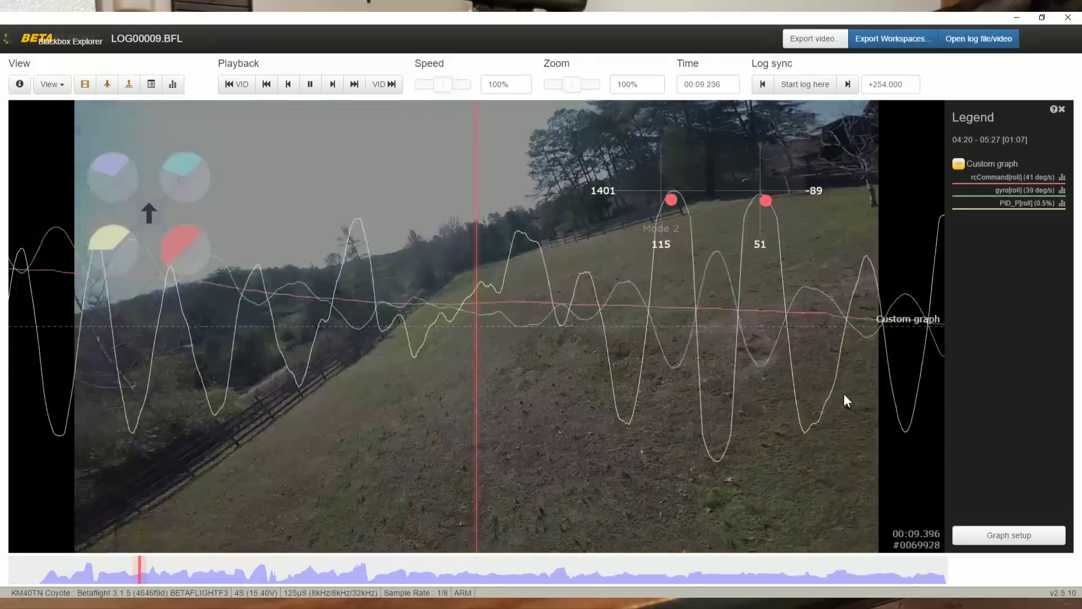
Pause at 00:11.065 and scrub back through 00:10.2 to about 00:08.5
{"action": "key", "text": "space"}
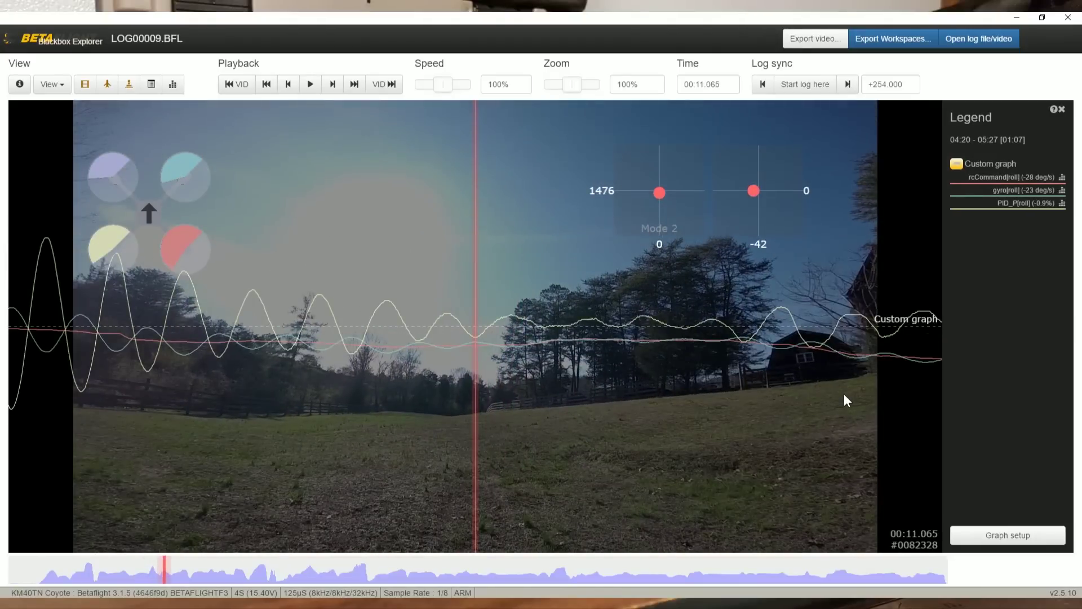
{"action": "left_click_drag", "start_coordinate": [299, 430], "coordinate": [678, 429]}
{"action": "left_click_drag", "start_coordinate": [430, 440], "coordinate": [1043, 433]}
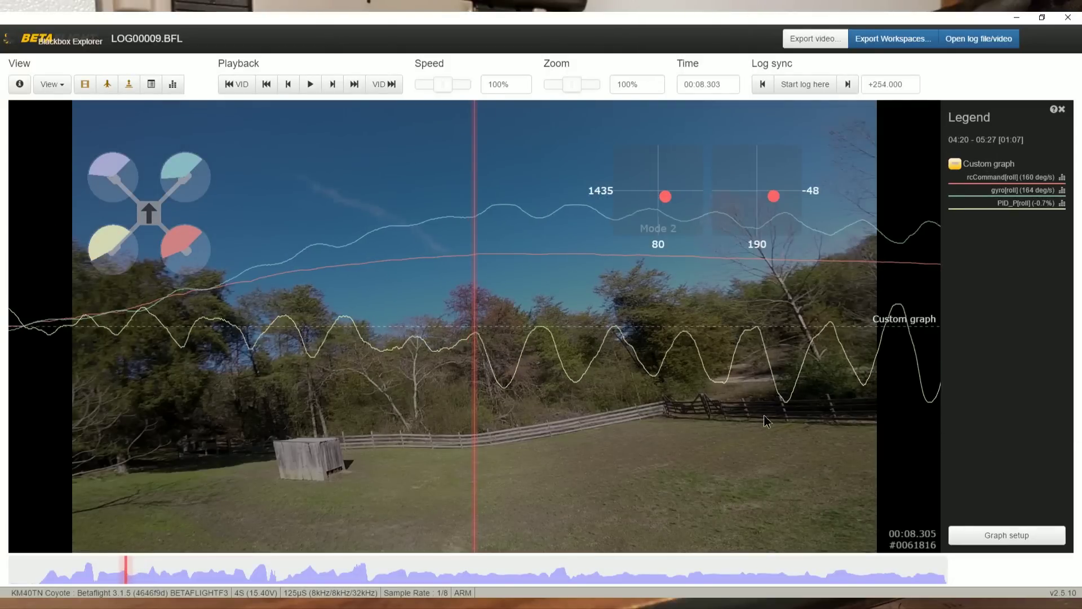
Step the log forward in small increments from 00:08.459 to 00:10.801
{"action": "mouse_move", "coordinate": [764, 414]}
{"action": "left_mouse_down"}
{"action": "mouse_move", "coordinate": [697, 417]}
{"action": "mouse_move", "coordinate": [451, 359]}
{"action": "left_mouse_up"}
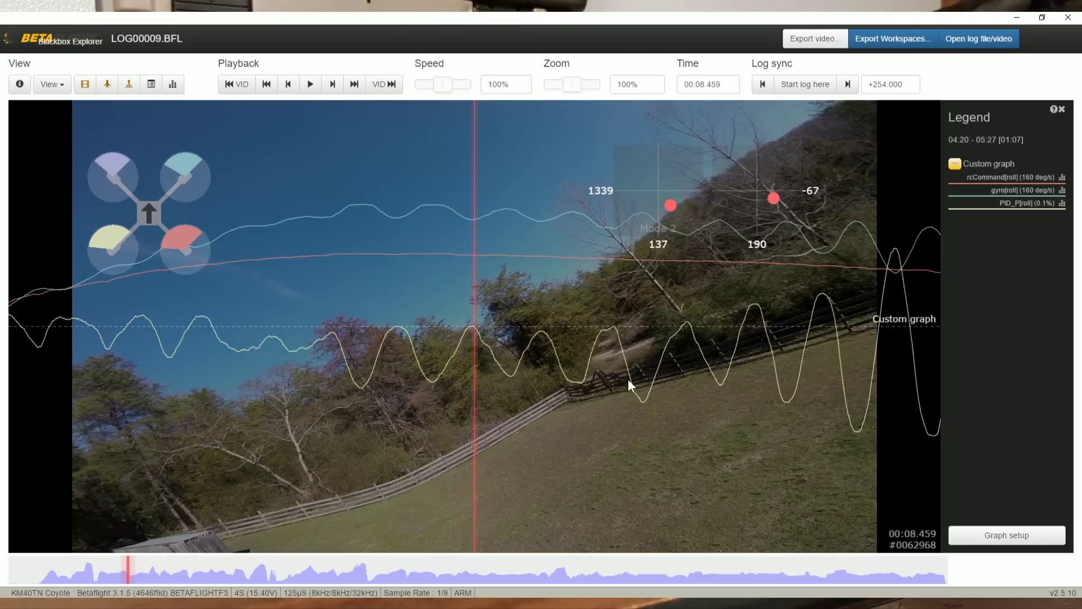
{"action": "mouse_move", "coordinate": [628, 379]}
{"action": "left_mouse_down"}
{"action": "mouse_move", "coordinate": [518, 400]}
{"action": "mouse_move", "coordinate": [478, 394]}
{"action": "mouse_move", "coordinate": [448, 356]}
{"action": "left_mouse_up"}
{"action": "mouse_move", "coordinate": [512, 296]}
{"action": "left_mouse_down"}
{"action": "mouse_move", "coordinate": [482, 326]}
{"action": "mouse_move", "coordinate": [421, 339]}
{"action": "mouse_move", "coordinate": [212, 348]}
{"action": "left_mouse_up"}
{"action": "left_click_drag", "start_coordinate": [593, 349], "coordinate": [431, 351]}
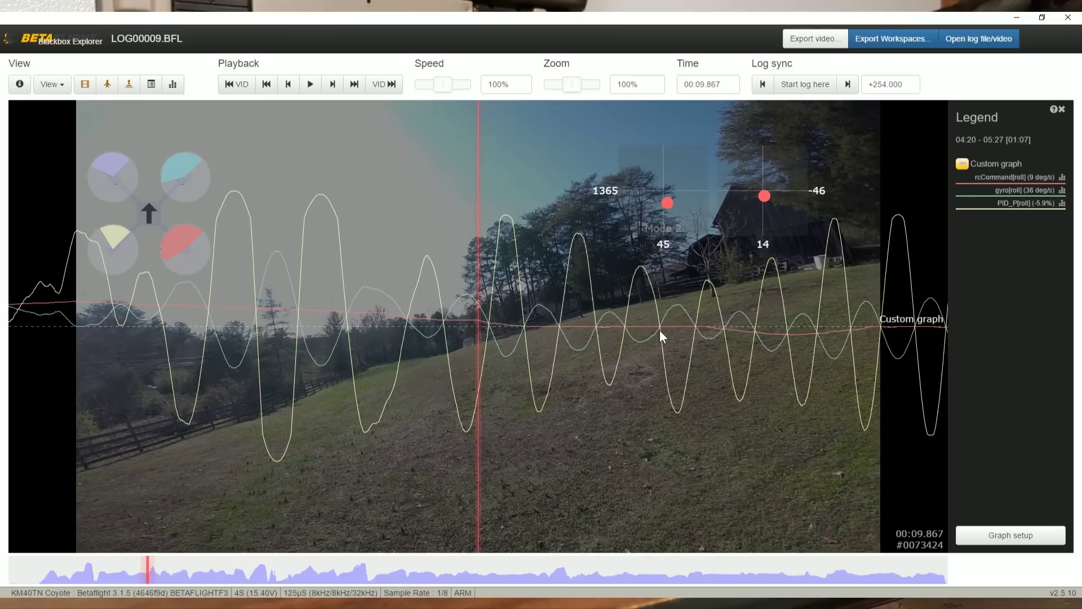
{"action": "left_click_drag", "start_coordinate": [710, 333], "coordinate": [370, 367]}
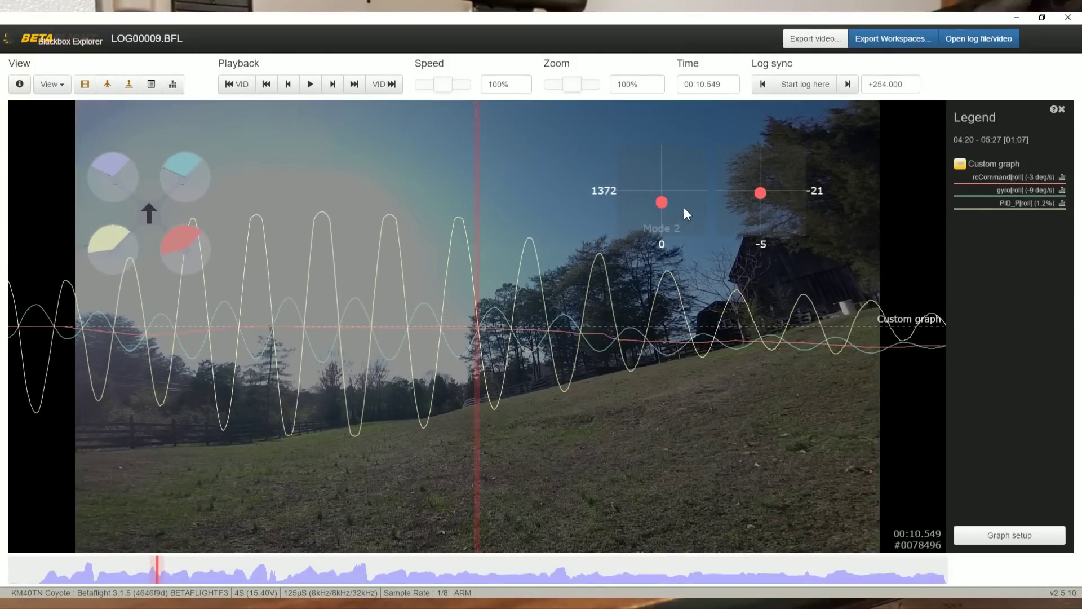
{"action": "mouse_move", "coordinate": [684, 208]}
{"action": "left_mouse_down"}
{"action": "mouse_move", "coordinate": [700, 330]}
{"action": "mouse_move", "coordinate": [615, 302]}
{"action": "mouse_move", "coordinate": [695, 301]}
{"action": "mouse_move", "coordinate": [519, 243]}
{"action": "left_mouse_up"}
{"action": "left_click_drag", "start_coordinate": [610, 218], "coordinate": [535, 239]}
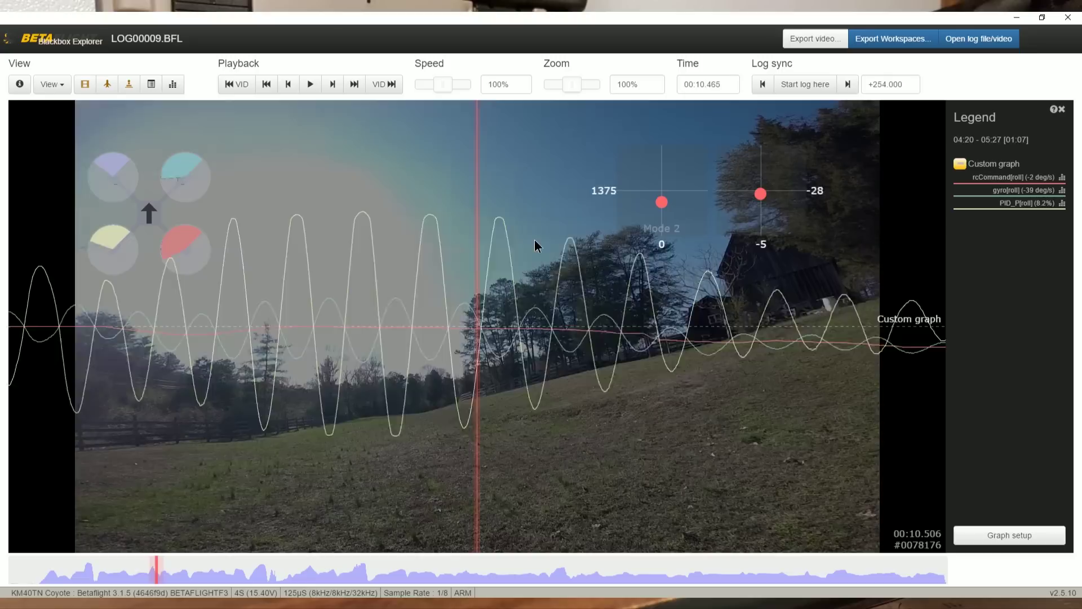
{"action": "left_click_drag", "start_coordinate": [675, 204], "coordinate": [575, 275]}
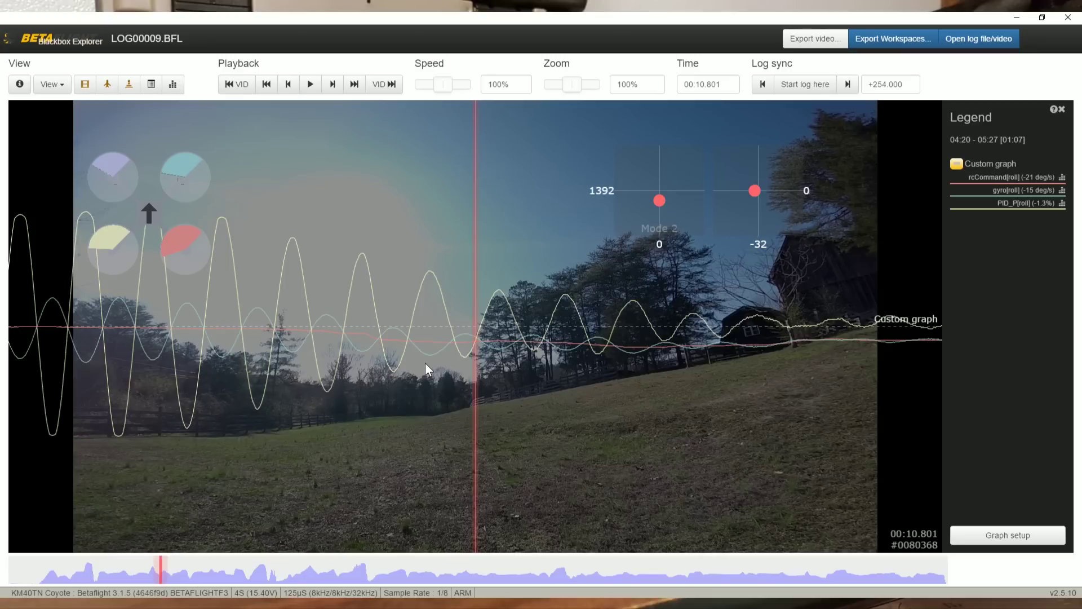
Play from 00:10.801 to 00:15.760, rewind to 00:13.586, then play on and pause near 00:18.6
{"action": "key", "text": "space"}
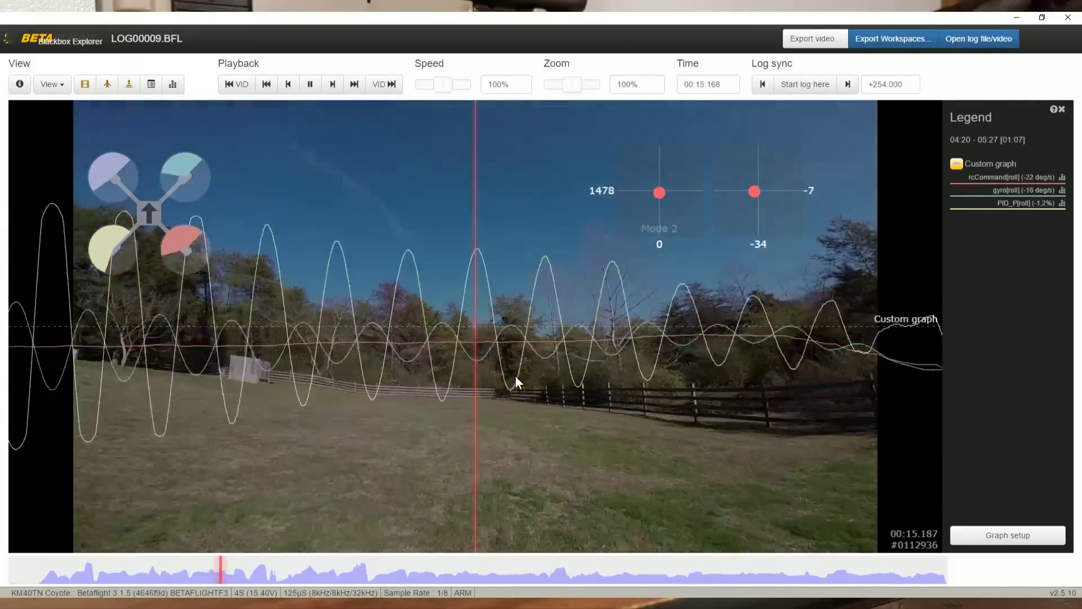
{"action": "key", "text": "space"}
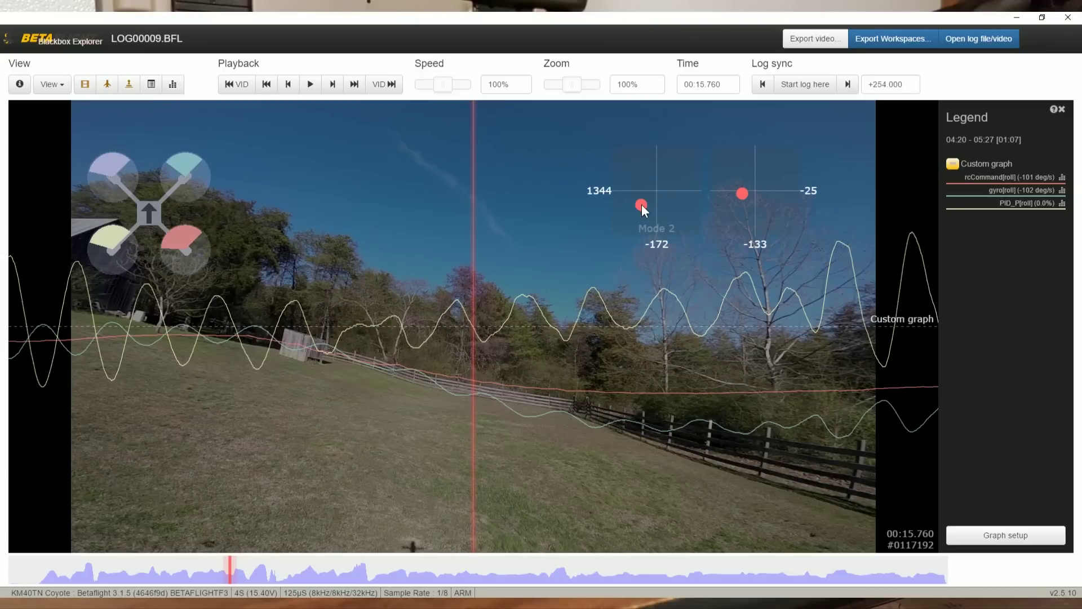
{"action": "left_click_drag", "start_coordinate": [174, 439], "coordinate": [851, 424]}
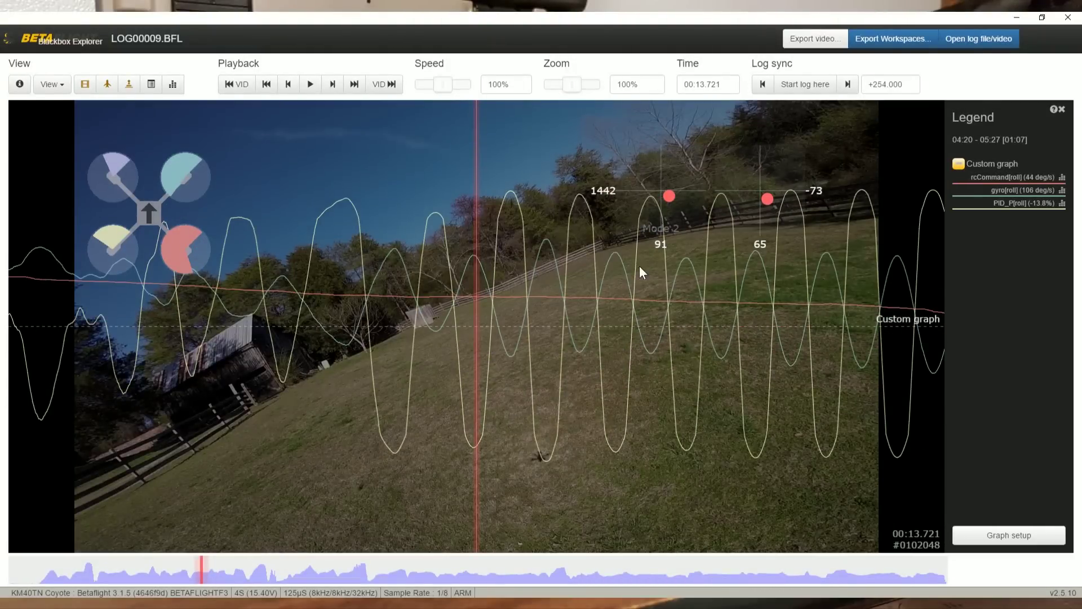
{"action": "left_click_drag", "start_coordinate": [492, 373], "coordinate": [534, 389]}
{"action": "key", "text": "space"}
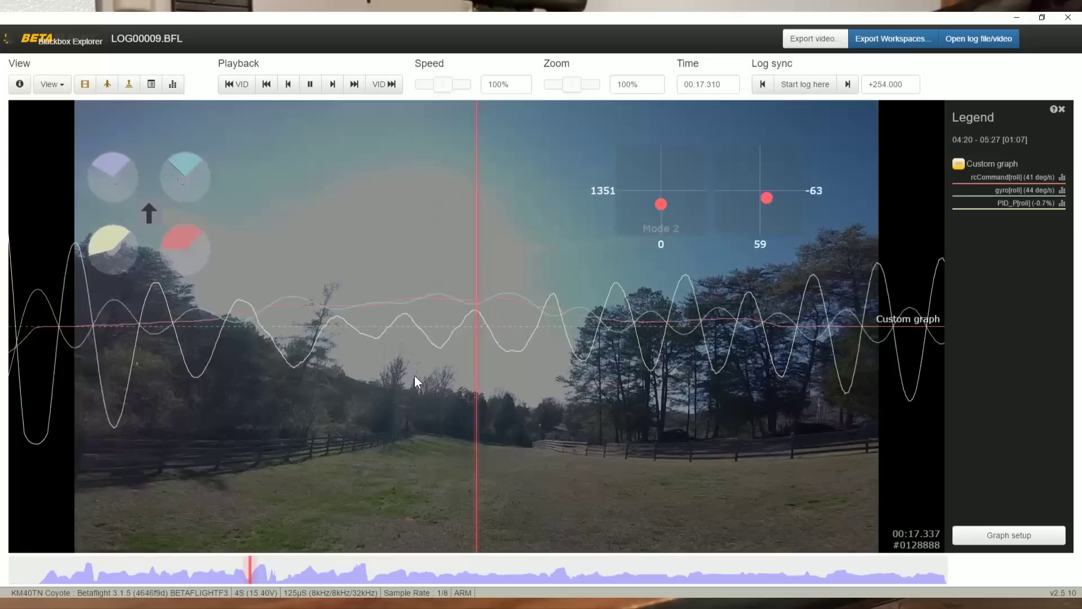
{"action": "key", "text": "space"}
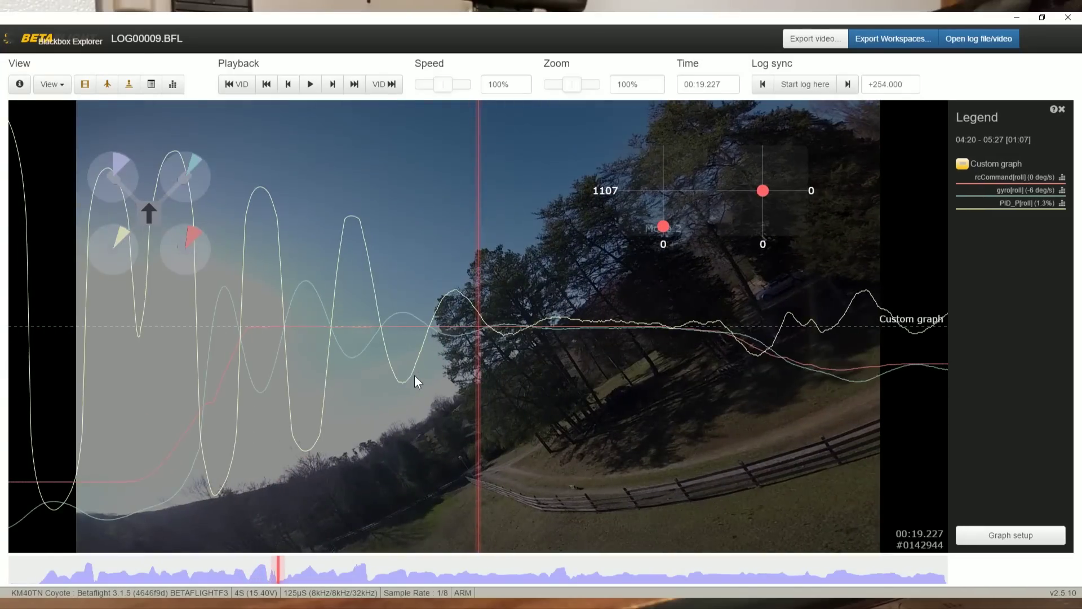
Step through the sharp roll from 00:18.66 via 00:18.736 and 00:18.772 to 00:19.6, then resume playback
{"action": "left_click_drag", "start_coordinate": [302, 397], "coordinate": [580, 401]}
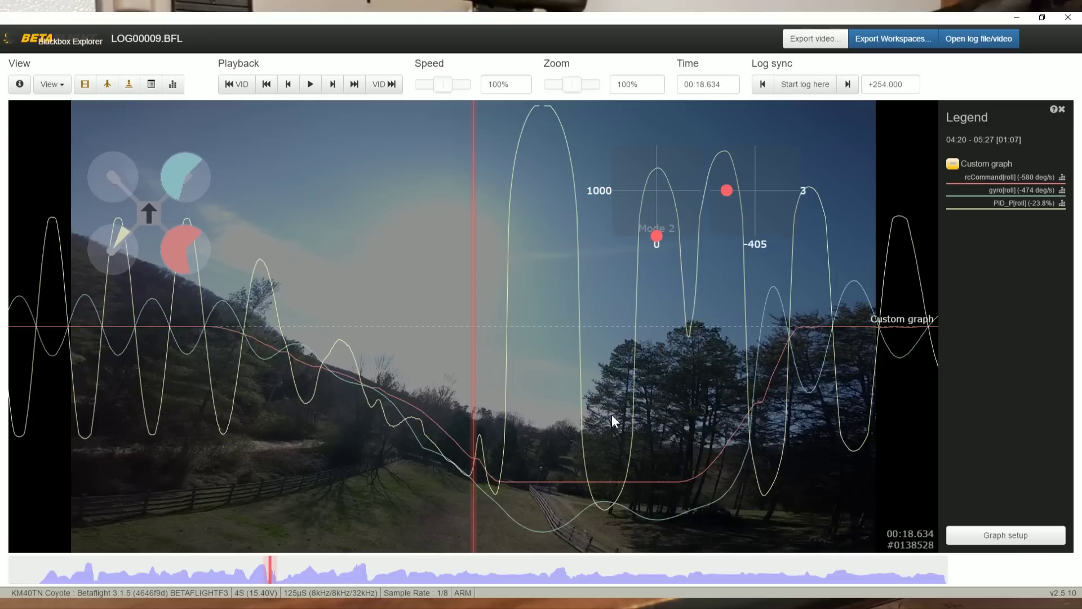
{"action": "left_click_drag", "start_coordinate": [607, 415], "coordinate": [428, 401]}
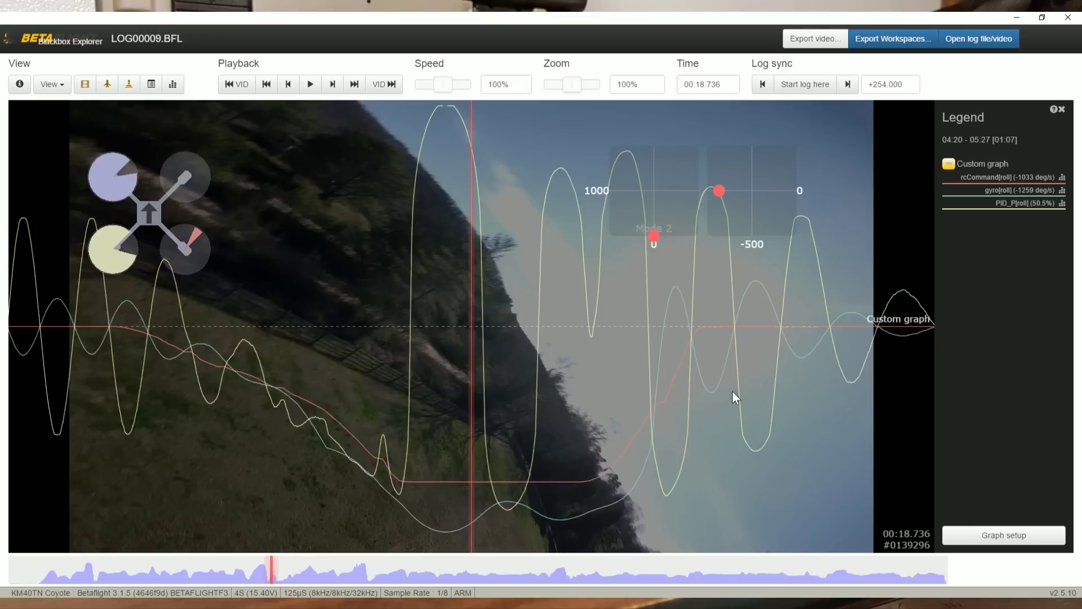
{"action": "left_click_drag", "start_coordinate": [767, 349], "coordinate": [435, 258]}
{"action": "left_click_drag", "start_coordinate": [521, 338], "coordinate": [299, 362]}
{"action": "key", "text": "space"}
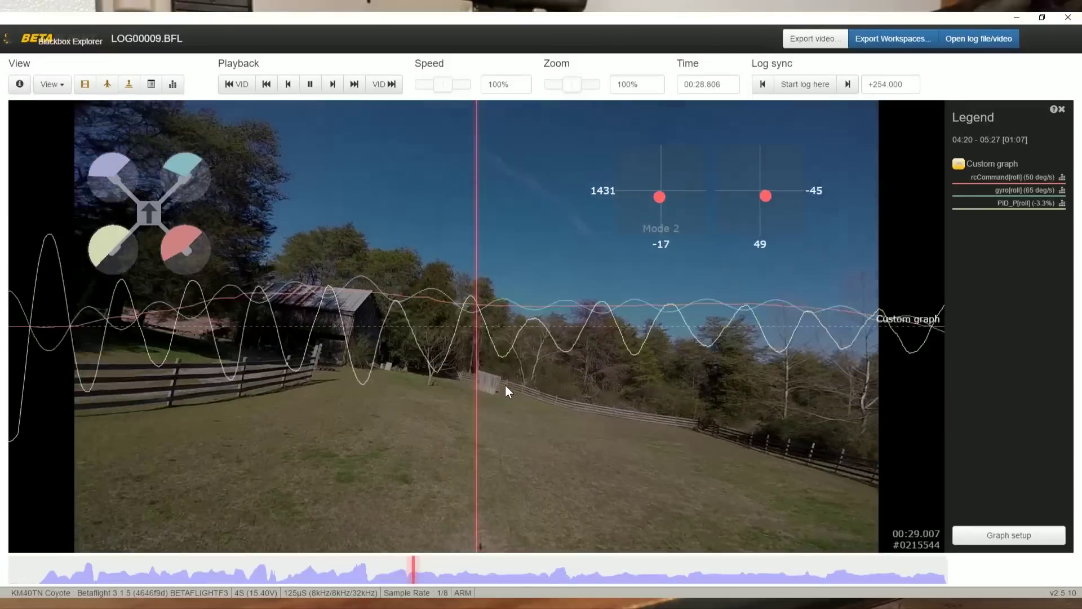
Pause near 00:28.2, then scrub back from 01:00.4 and fine-tune the position to about 00:59.4
{"action": "left_click_drag", "start_coordinate": [327, 416], "coordinate": [705, 424]}
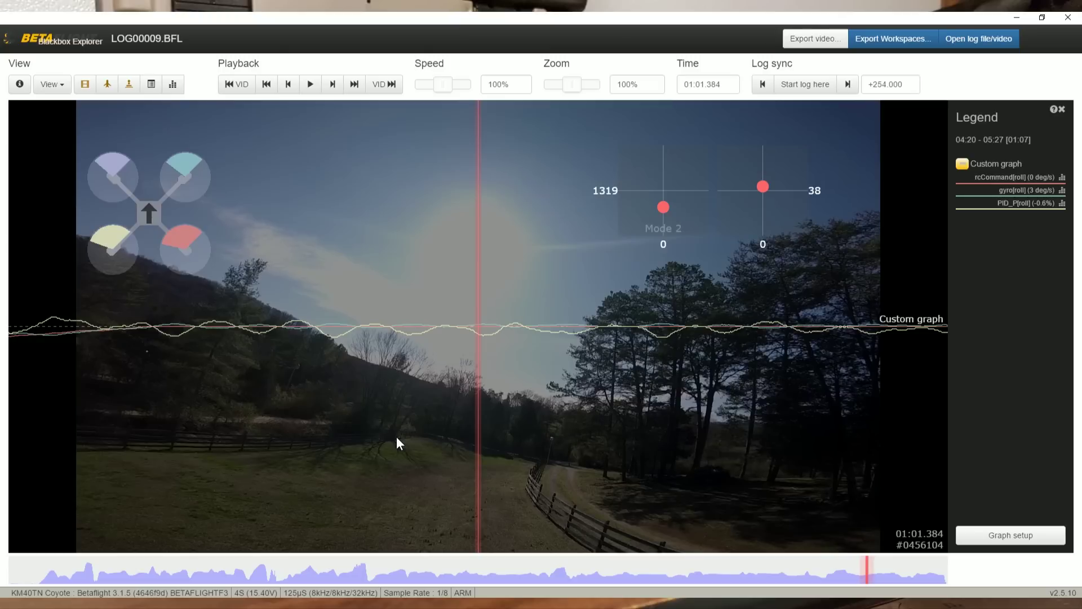
{"action": "mouse_move", "coordinate": [313, 425]}
{"action": "left_mouse_down"}
{"action": "mouse_move", "coordinate": [378, 416]}
{"action": "mouse_move", "coordinate": [686, 442]}
{"action": "left_mouse_up"}
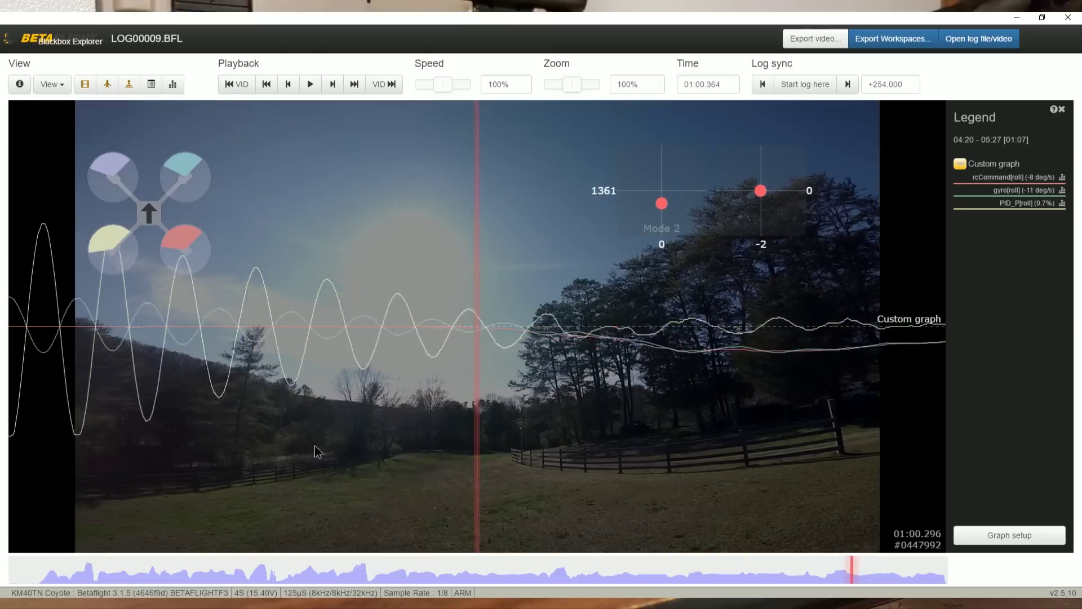
{"action": "mouse_move", "coordinate": [315, 445]}
{"action": "left_mouse_down"}
{"action": "mouse_move", "coordinate": [515, 452]}
{"action": "mouse_move", "coordinate": [611, 445]}
{"action": "mouse_move", "coordinate": [600, 434]}
{"action": "left_mouse_up"}
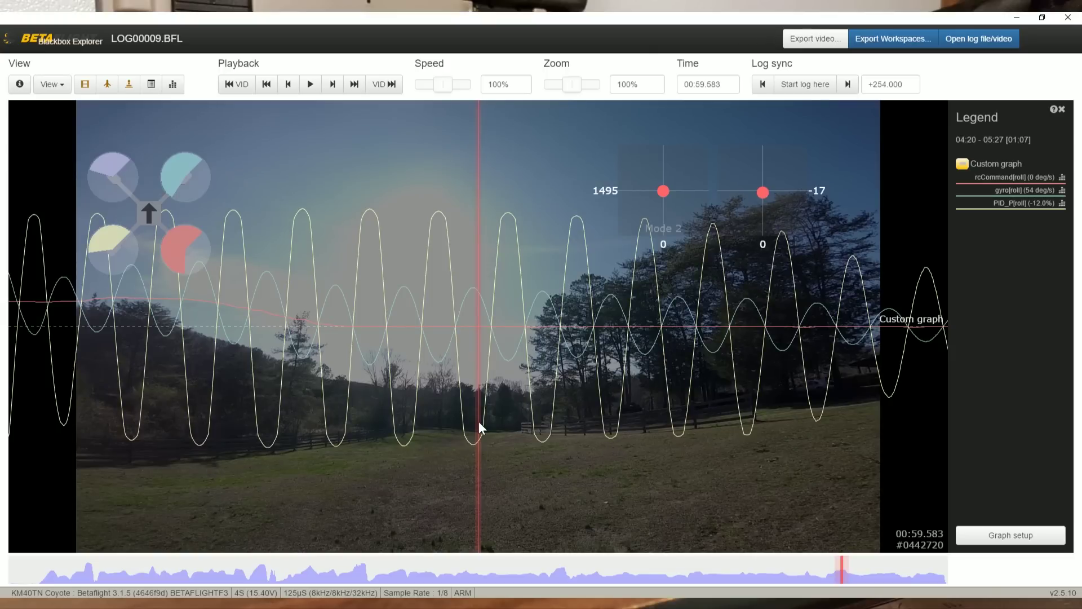
{"action": "left_click_drag", "start_coordinate": [469, 429], "coordinate": [526, 421]}
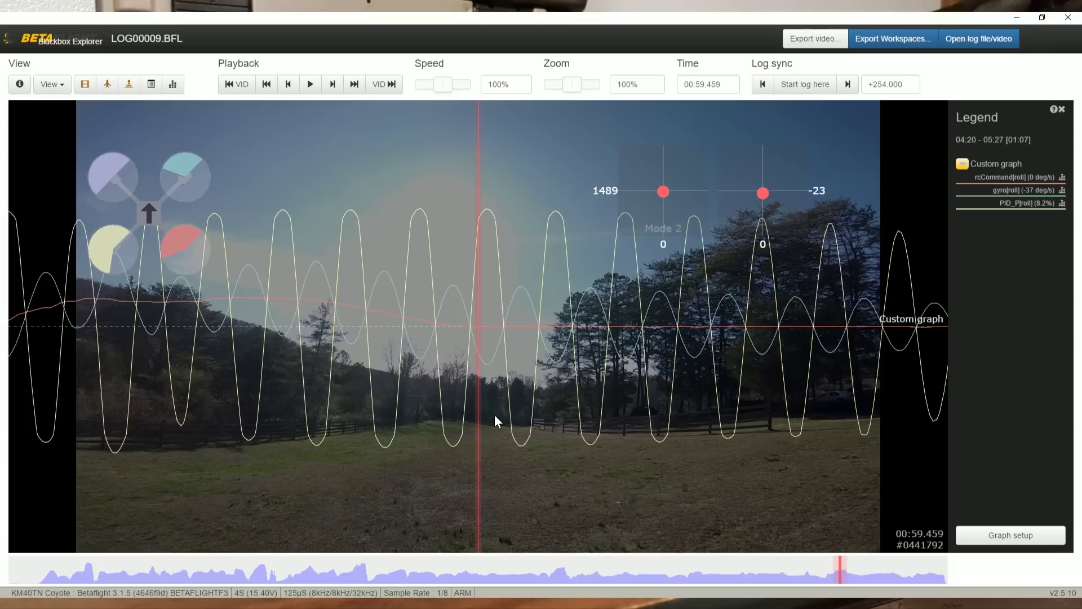
{"action": "mouse_move", "coordinate": [495, 416]}
{"action": "left_mouse_down"}
{"action": "mouse_move", "coordinate": [535, 398]}
{"action": "mouse_move", "coordinate": [537, 424]}
{"action": "left_mouse_up"}
Zoom the graph to 470%, mark 00:59.413, and span one roll cycle to read 0.073 s (about 14 Hz)
{"action": "left_click", "coordinate": [584, 83]}
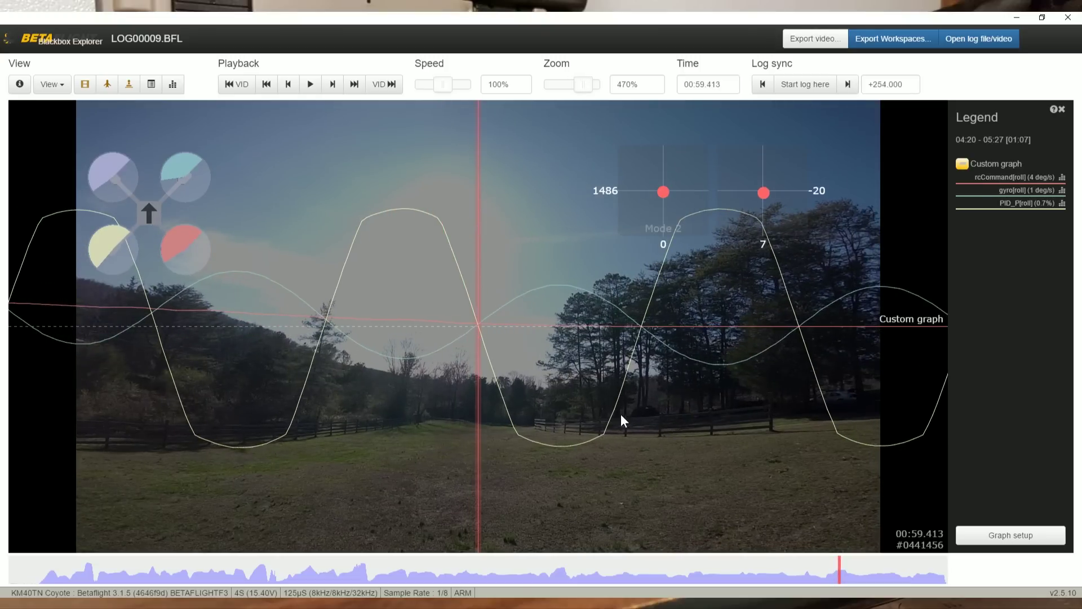
{"action": "key", "text": "m"}
{"action": "left_click_drag", "start_coordinate": [665, 409], "coordinate": [511, 407]}
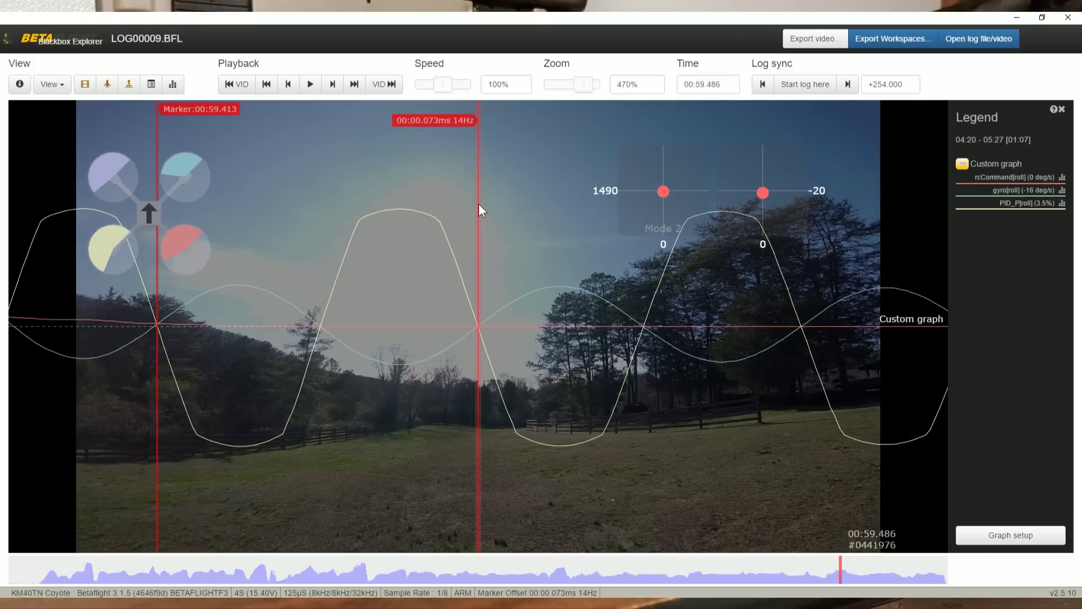